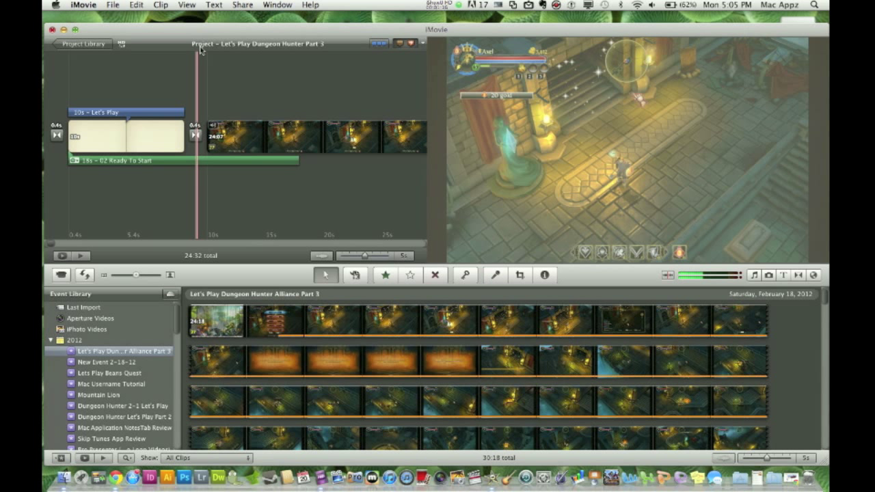
# Step: Start a new project and name it "iBooks Author Quick Look Review"
pyautogui.moveTo(230, 34); pyautogui.dragTo(228, 24)
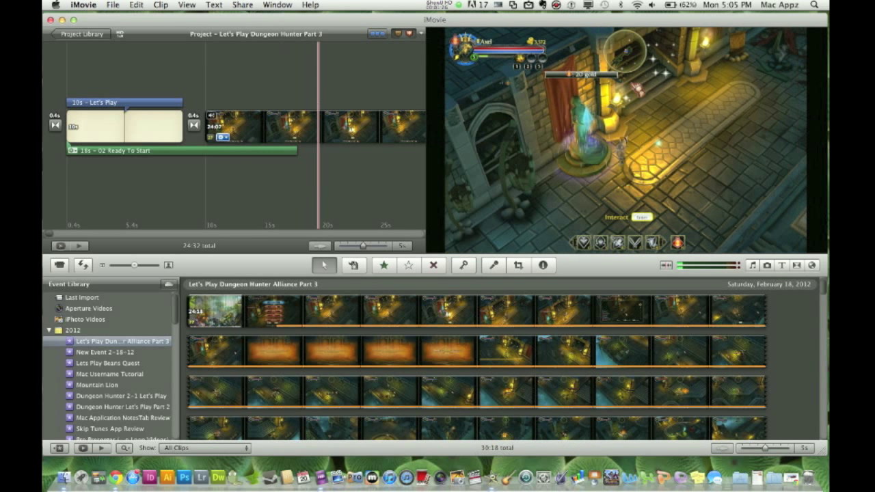
pyautogui.click(117, 5)
pyautogui.click(136, 20)
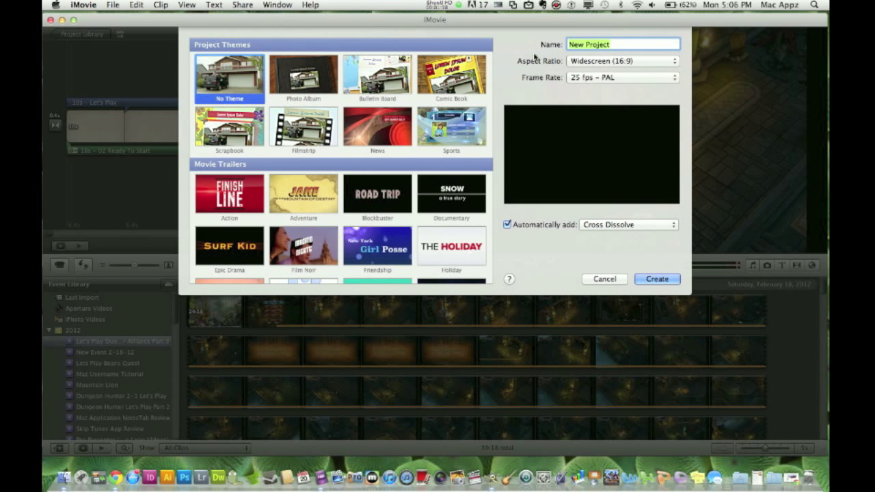
pyautogui.press('BackSpace')
pyautogui.write('iBooks Au')
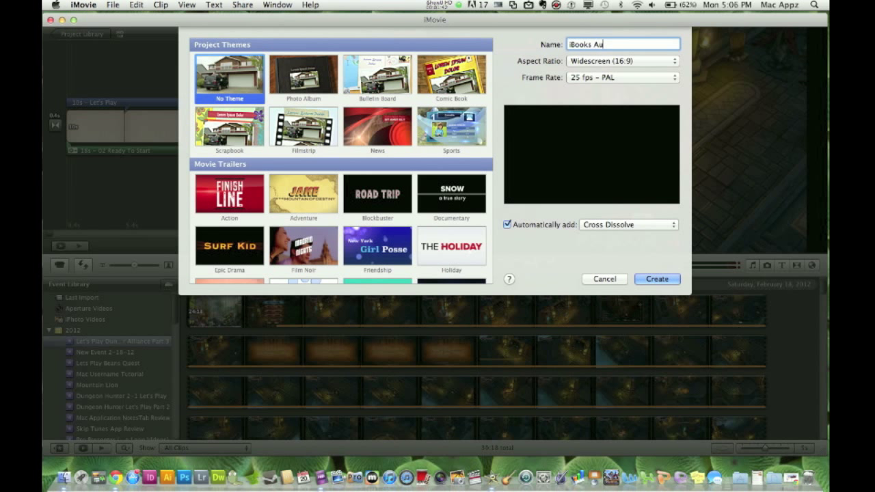
pyautogui.write('thor Quick Look Review')
# Step: Create the project with Widescreen (16:9) aspect ratio, 25 fps - PAL frame rate and automatic Cross Dissolve transitions
pyautogui.click(608, 60)
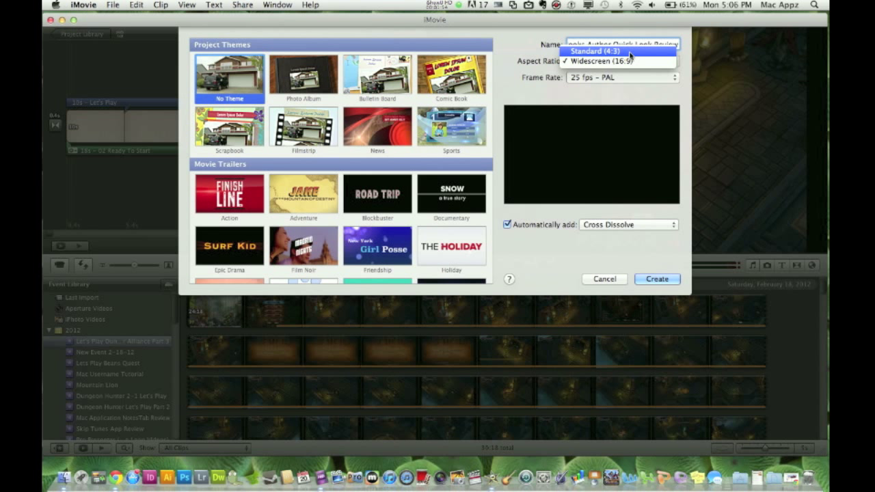
pyautogui.click(628, 61)
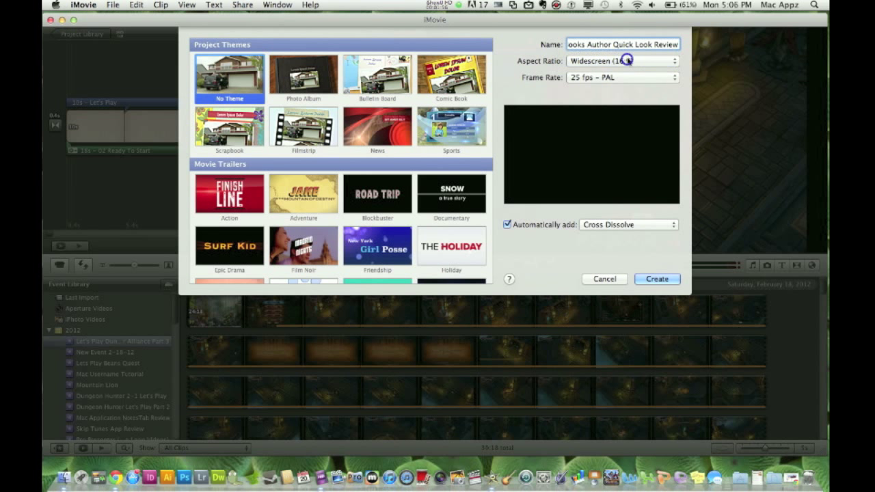
pyautogui.click(598, 80)
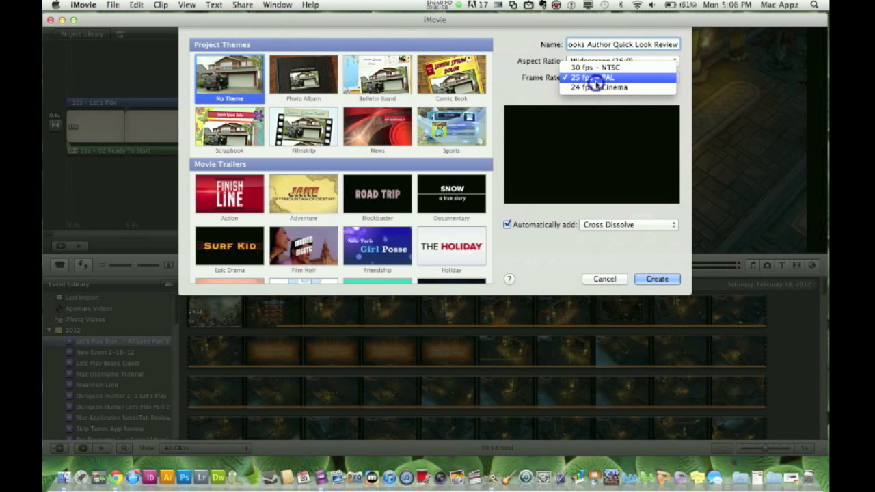
pyautogui.click(598, 78)
pyautogui.click(599, 79)
pyautogui.click(599, 78)
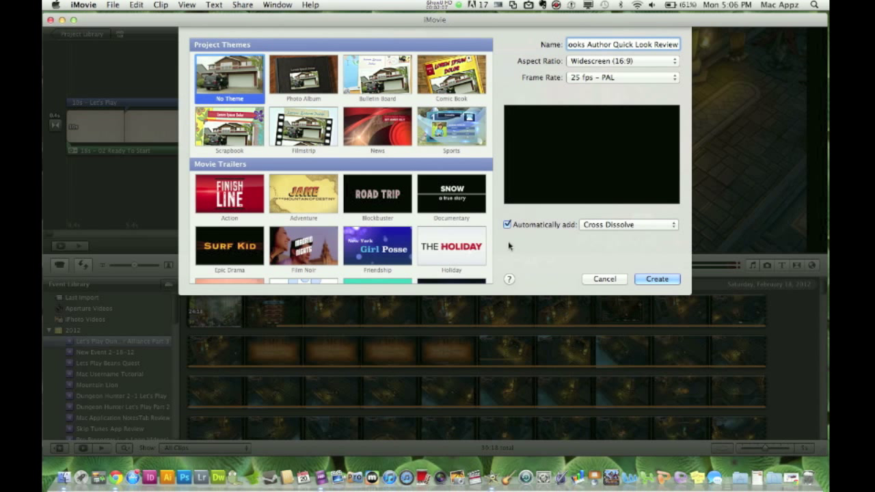
pyautogui.click(626, 225)
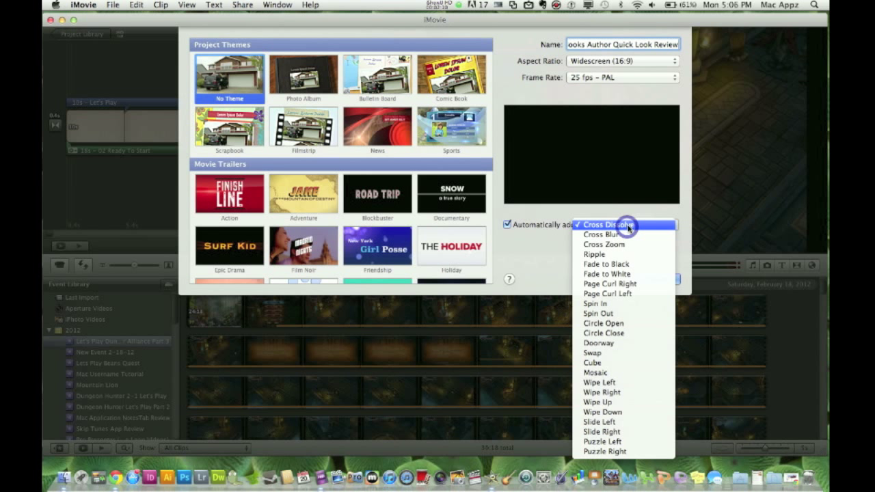
pyautogui.click(626, 225)
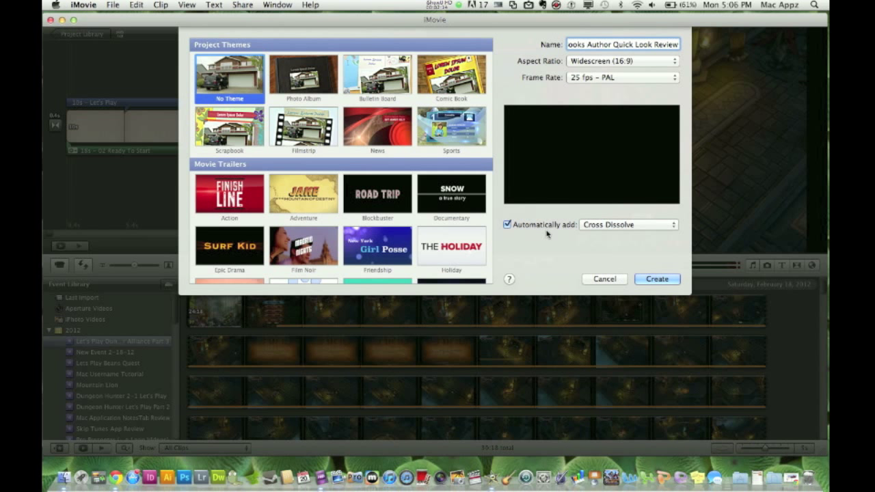
pyautogui.click(649, 279)
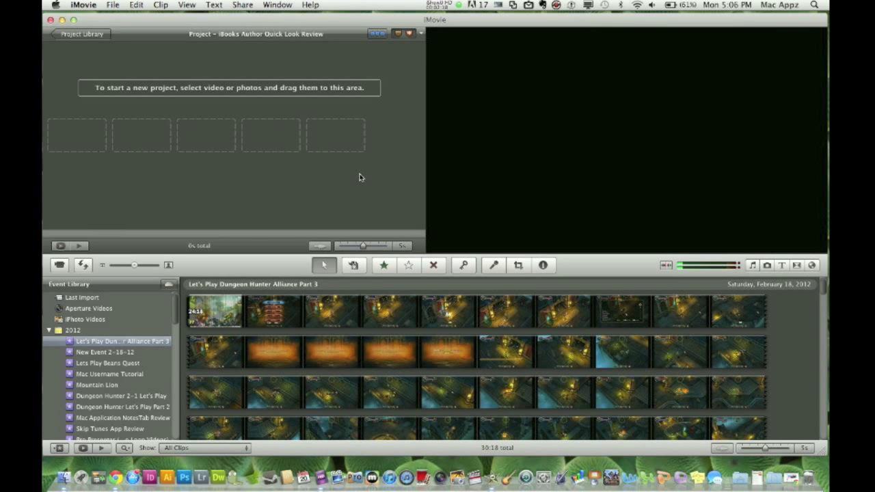
# Step: Start a movie import and choose "iBooks Author Quick Look.mov" from the Desktop
pyautogui.click(115, 5)
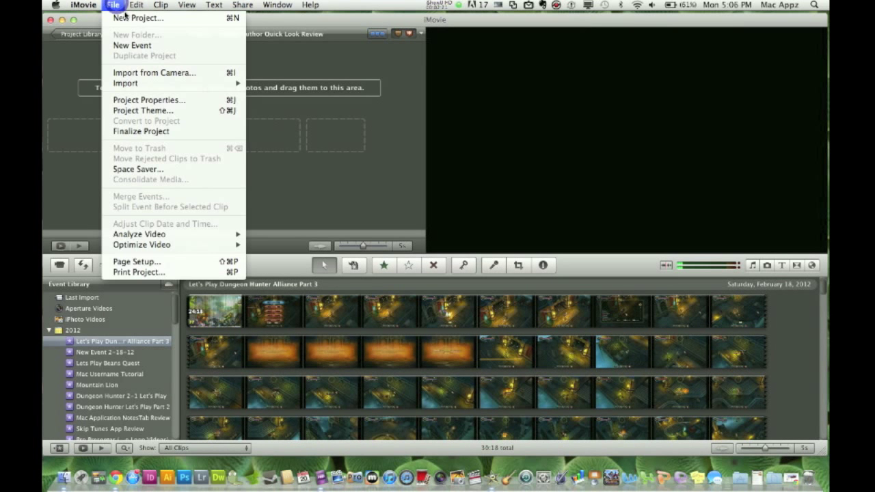
pyautogui.click(316, 95)
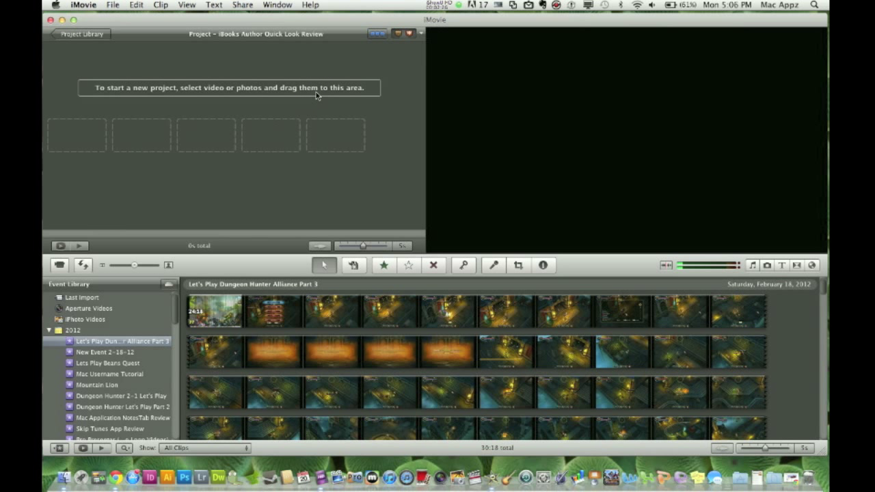
pyautogui.click(112, 4)
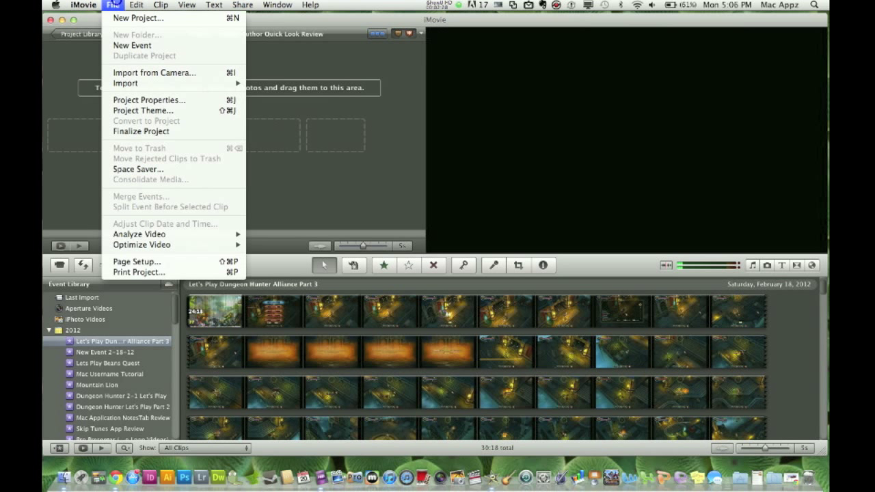
pyautogui.moveTo(139, 84)
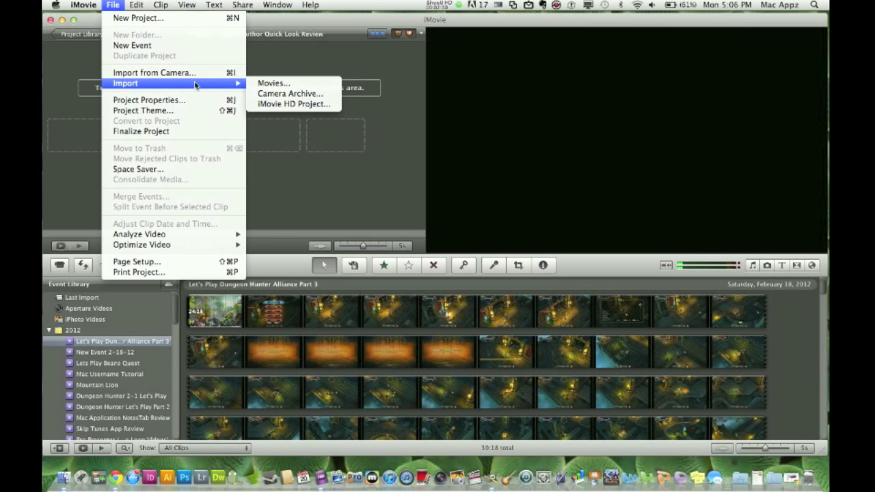
pyautogui.click(271, 85)
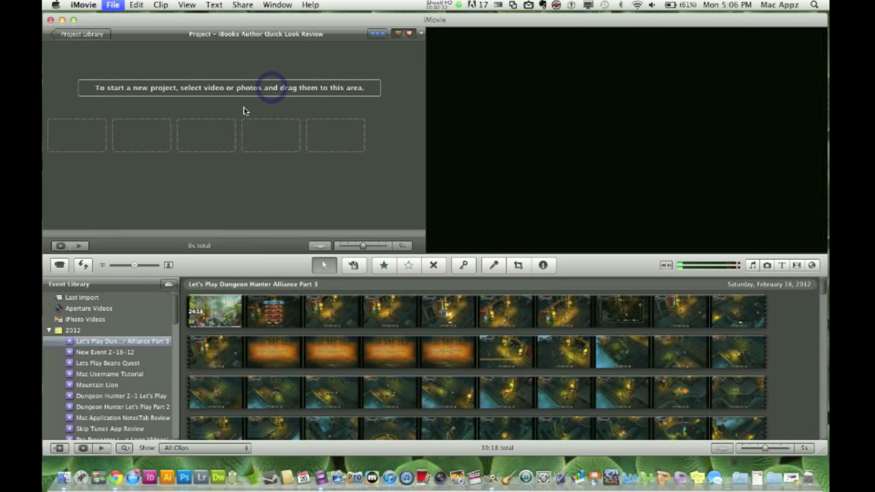
pyautogui.click(312, 81)
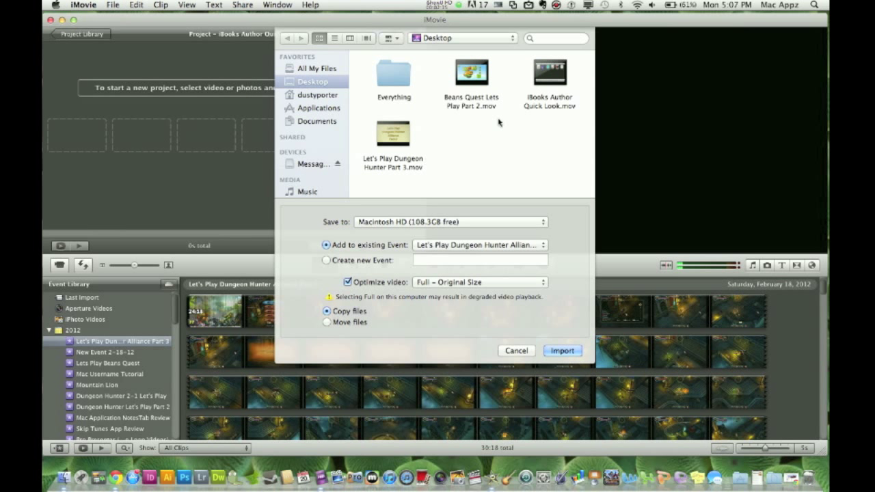
pyautogui.click(551, 103)
# Step: Import the movie into a new event named "Ibooks Author Quick Look Review"
pyautogui.click(330, 261)
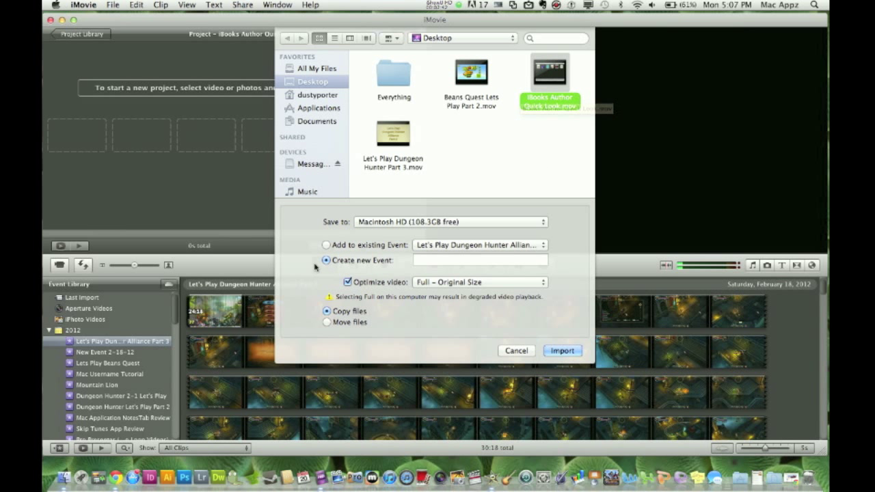
pyautogui.click(429, 259)
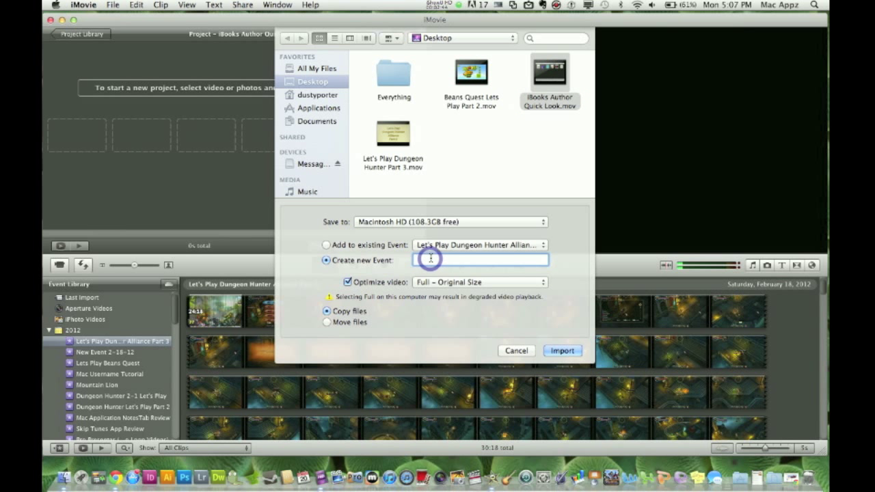
pyautogui.write('Ibook')
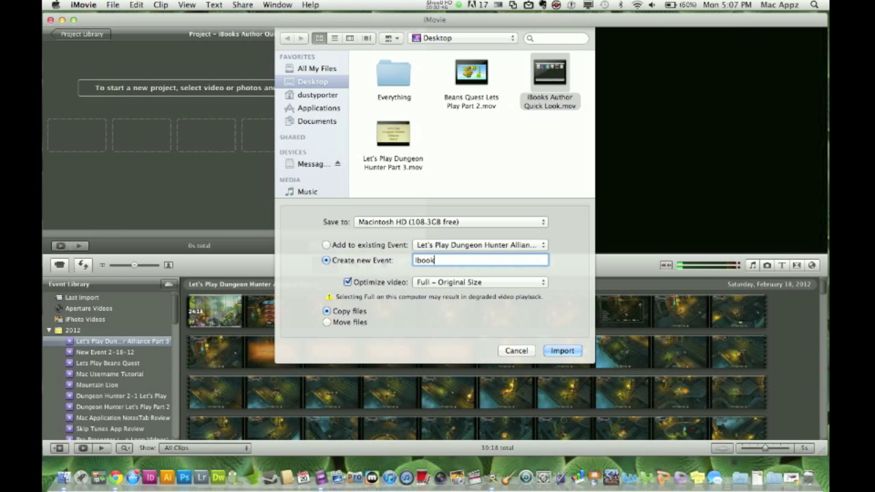
pyautogui.write('s Author Quick Look Review')
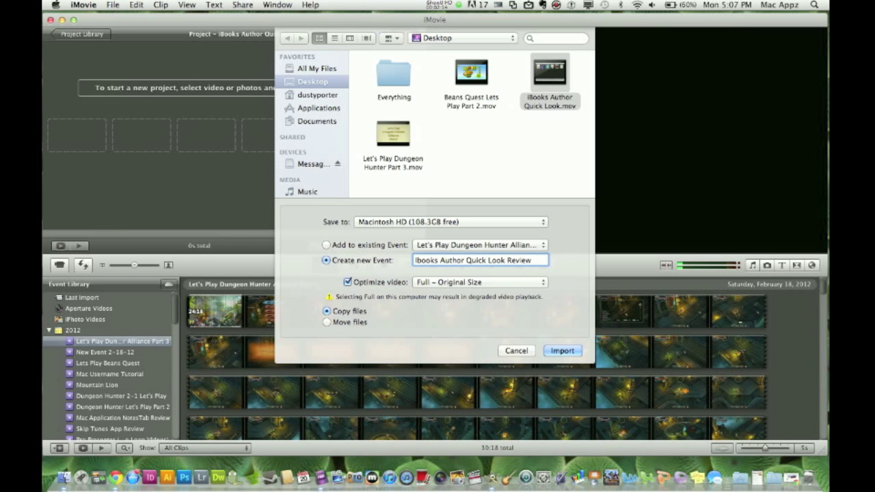
pyautogui.click(546, 351)
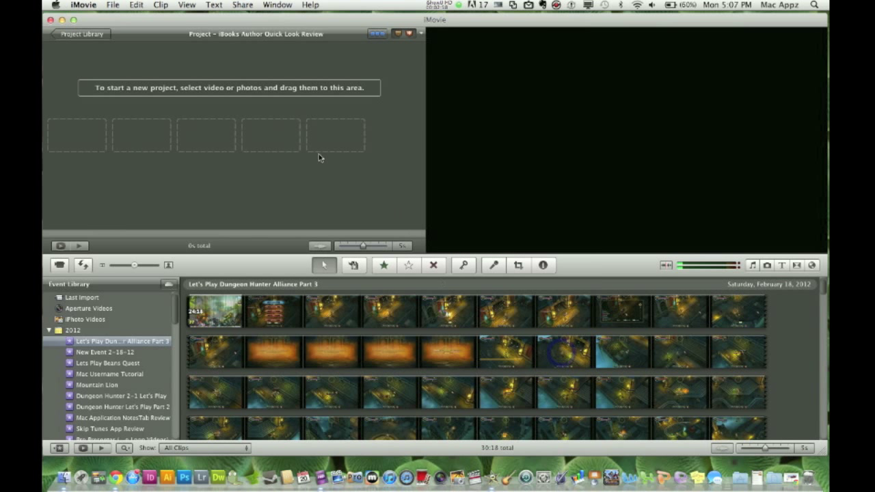
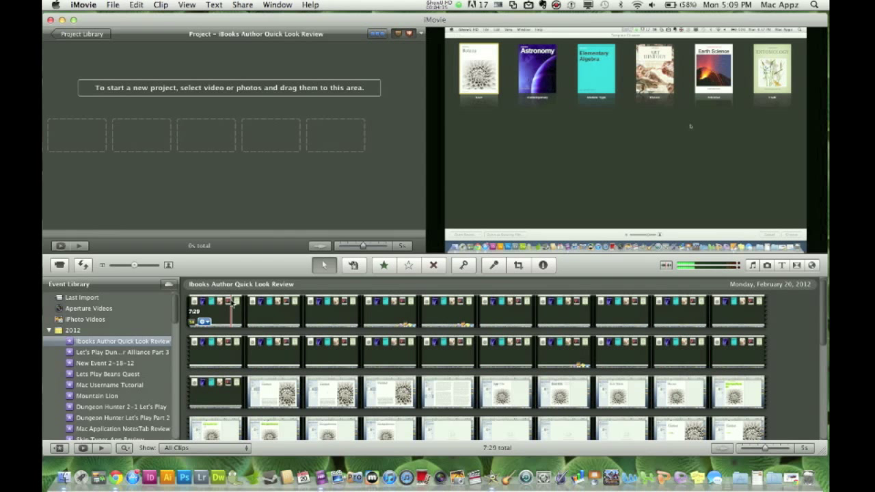
# Step: Select the imported footage from its start to about 7:27.4, leaving out the very end, and add it to the project
pyautogui.press('XF86AudioLowerVolume')
pyautogui.moveTo(200, 311); pyautogui.dragTo(279, 352)
pyautogui.moveTo(342, 366); pyautogui.dragTo(435, 482)
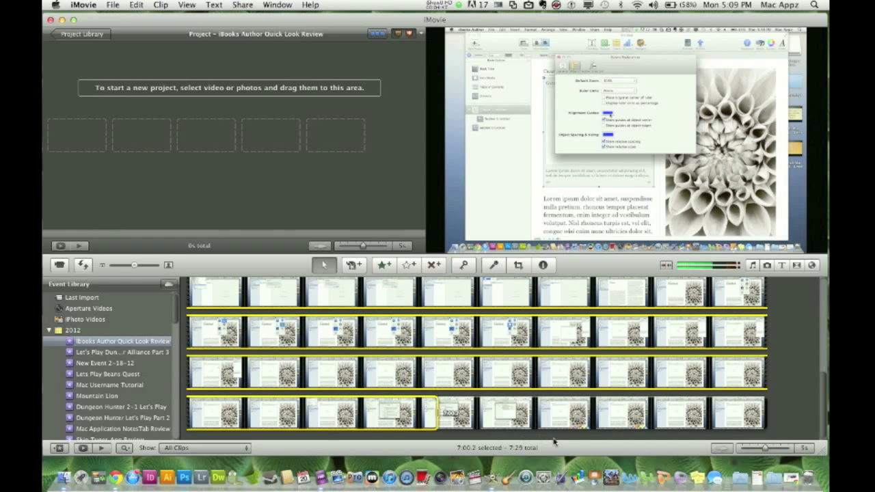
pyautogui.moveTo(554, 441); pyautogui.dragTo(610, 427)
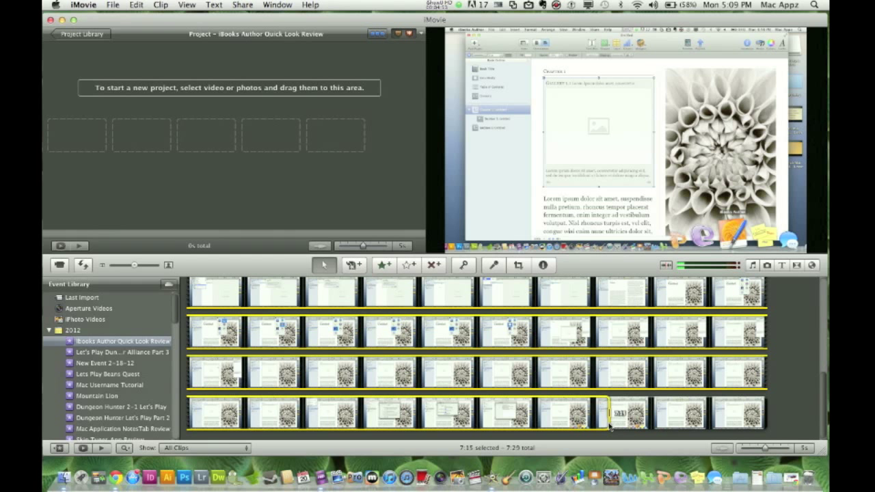
pyautogui.moveTo(610, 427); pyautogui.dragTo(704, 429)
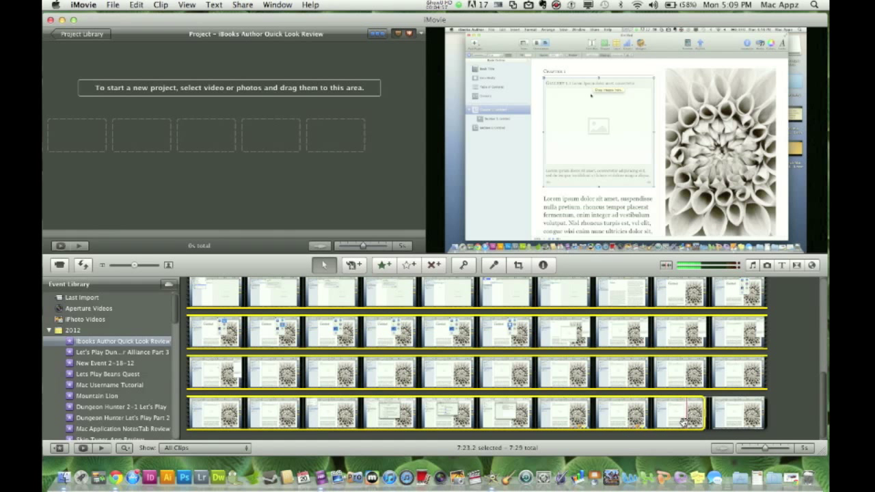
pyautogui.moveTo(704, 420); pyautogui.dragTo(744, 418)
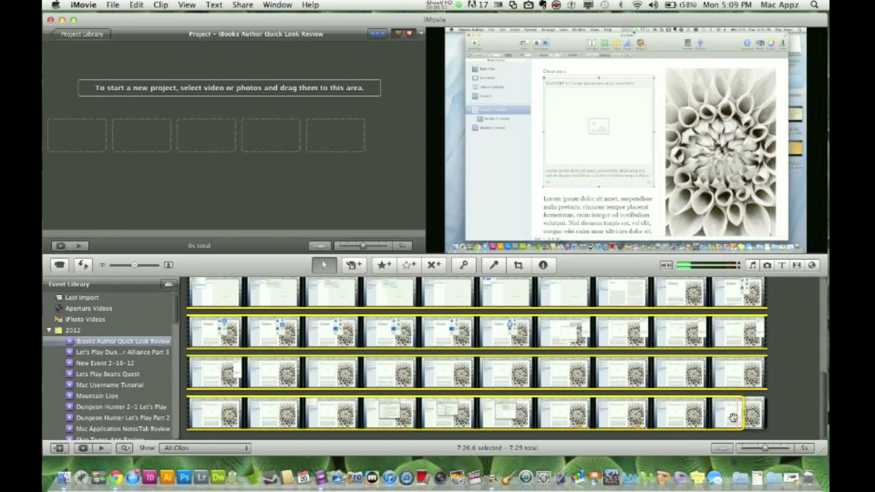
pyautogui.moveTo(733, 417); pyautogui.dragTo(752, 418)
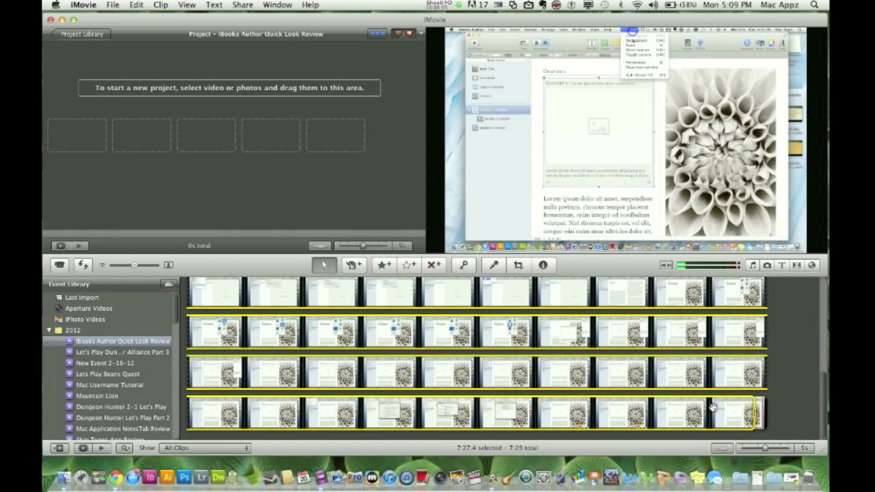
pyautogui.moveTo(708, 395); pyautogui.dragTo(165, 75)
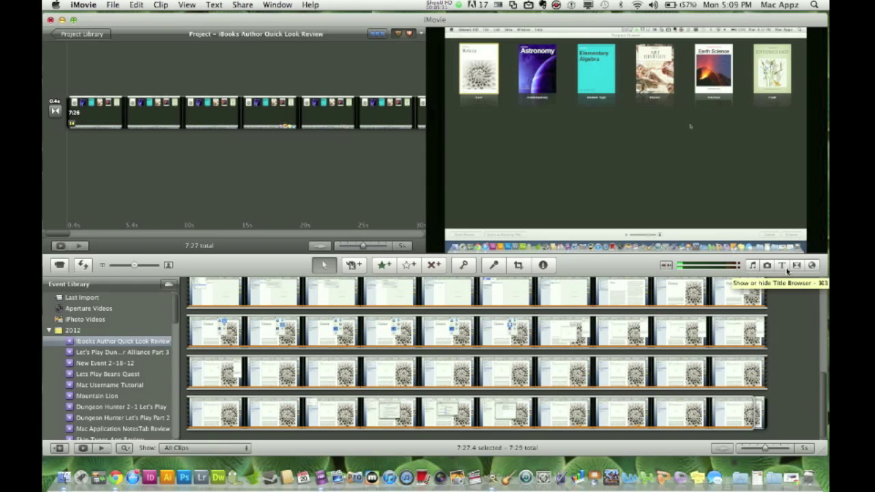
# Step: Add a Centered title ahead of the first clip in the project, using the Industrial background
pyautogui.click(782, 266)
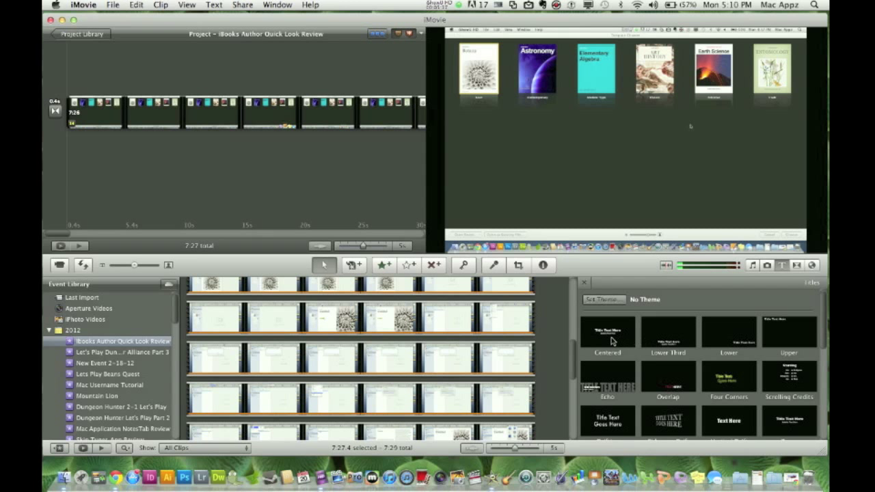
pyautogui.moveTo(610, 340)
pyautogui.mouseDown()
pyautogui.moveTo(275, 198)
pyautogui.moveTo(114, 166)
pyautogui.moveTo(71, 141)
pyautogui.moveTo(49, 114)
pyautogui.mouseUp()
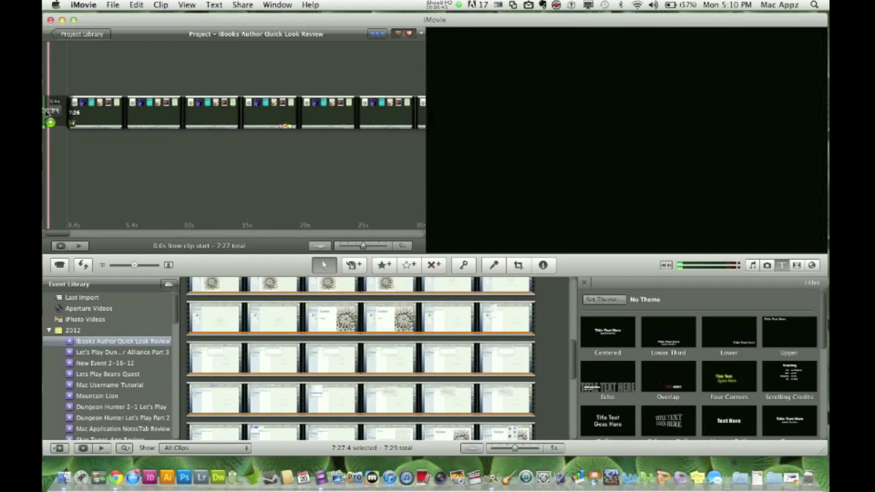
pyautogui.moveTo(49, 114); pyautogui.dragTo(49, 115)
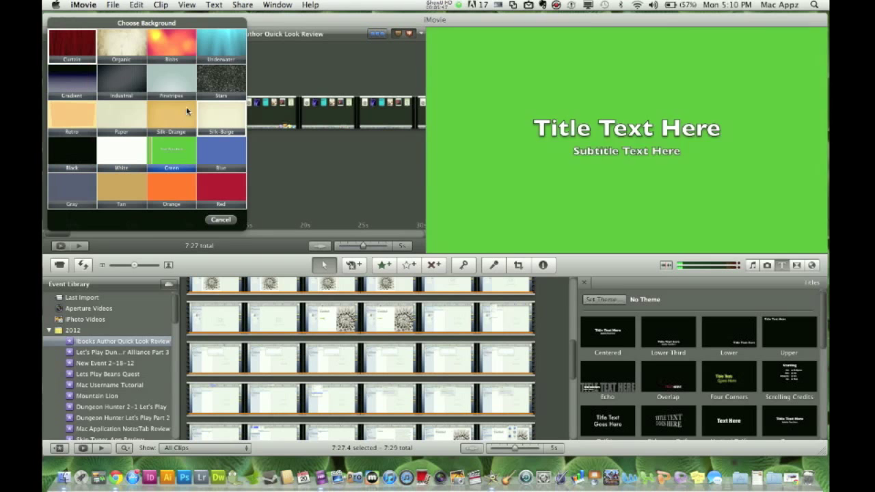
pyautogui.click(125, 86)
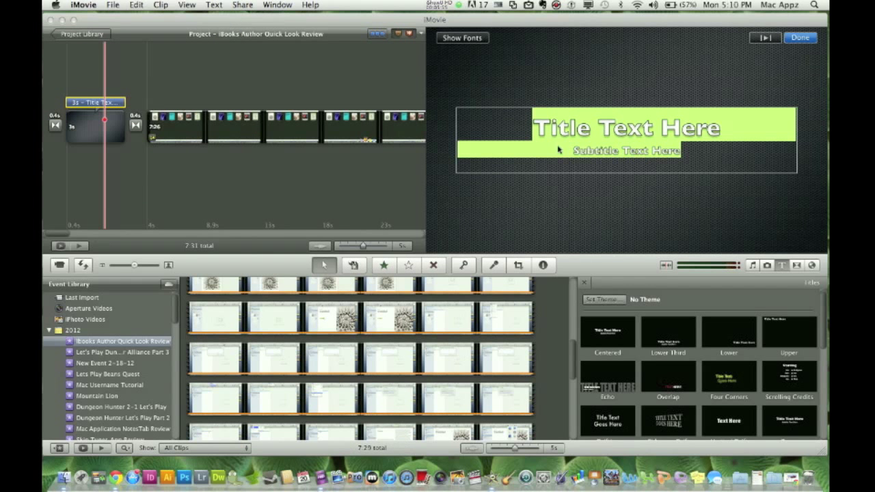
# Step: Replace the title's placeholder text with "iBooks Author Quick Look Review"
pyautogui.write('iBooks ')
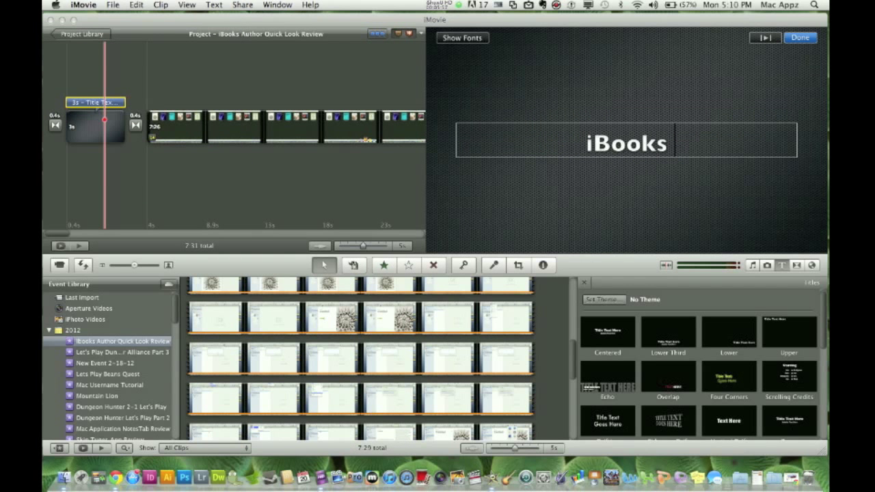
pyautogui.write('Author')
pyautogui.write(' Wui')
pyautogui.press('BackSpace')
pyautogui.press('BackSpace')
pyautogui.press('BackSpace')
pyautogui.press('BackSpace')
pyautogui.write('q')
pyautogui.press('BackSpace')
pyautogui.write('Quick Look Review')
# Step: Format the whole opening title text in the yellow colour at size 9
pyautogui.press('super+a')
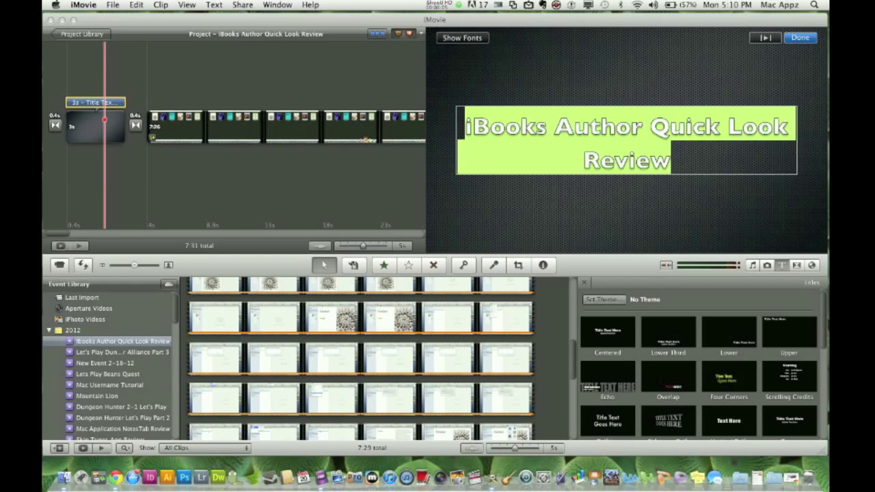
pyautogui.click(474, 38)
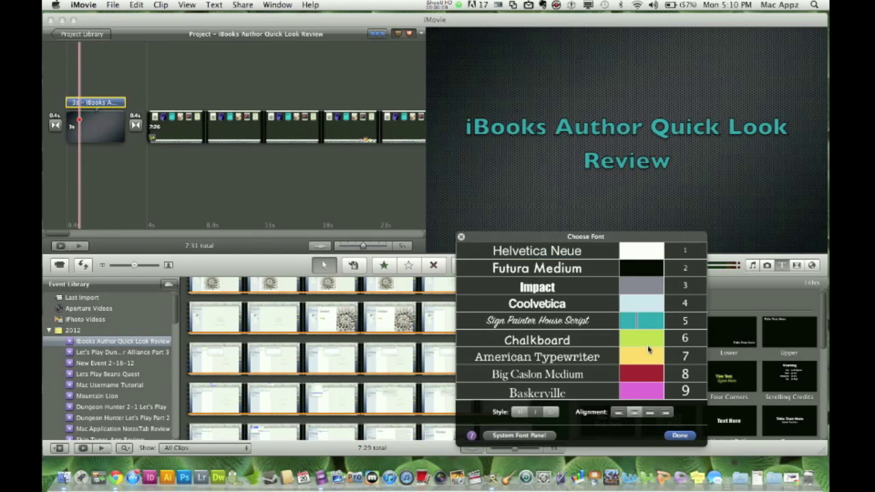
pyautogui.click(649, 374)
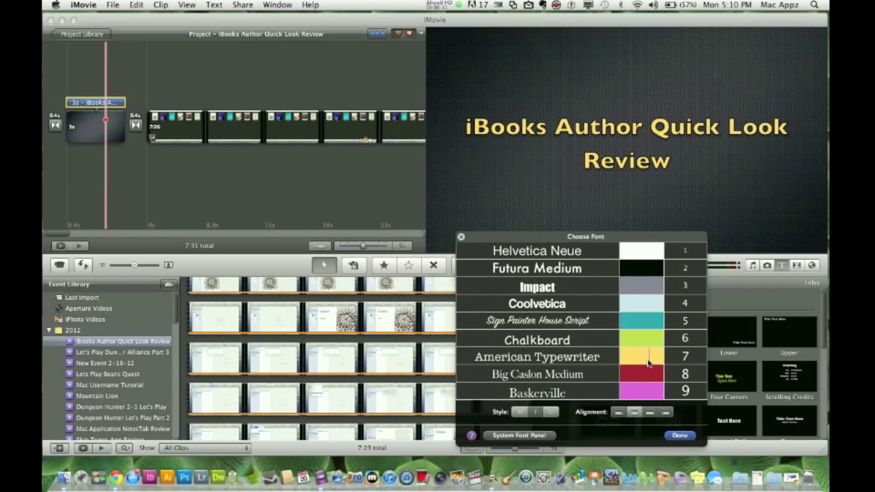
pyautogui.click(645, 356)
pyautogui.click(686, 390)
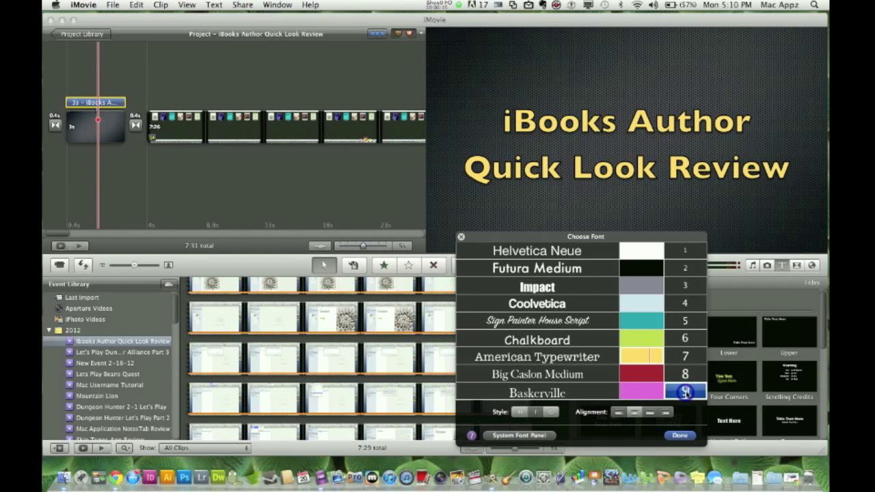
pyautogui.click(685, 390)
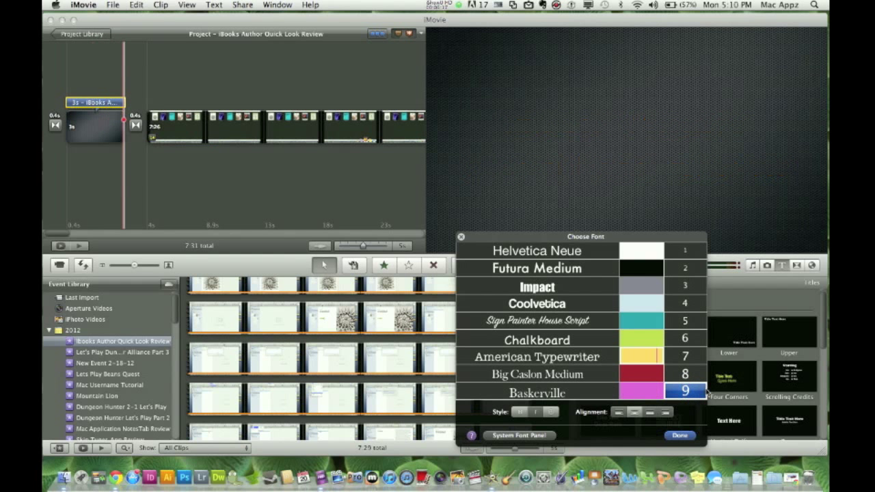
pyautogui.click(680, 435)
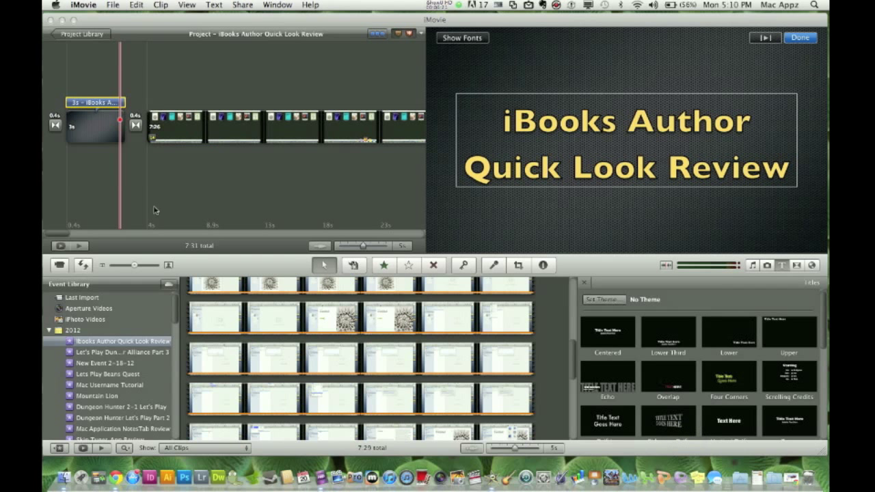
# Step: Set the duration of the opening title's background clip to 10.5 seconds
pyautogui.click(101, 133)
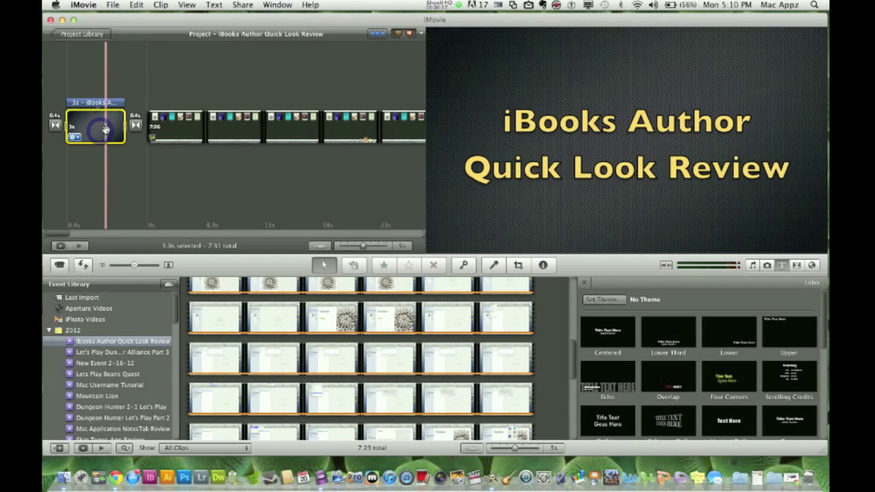
pyautogui.doubleClick(109, 128)
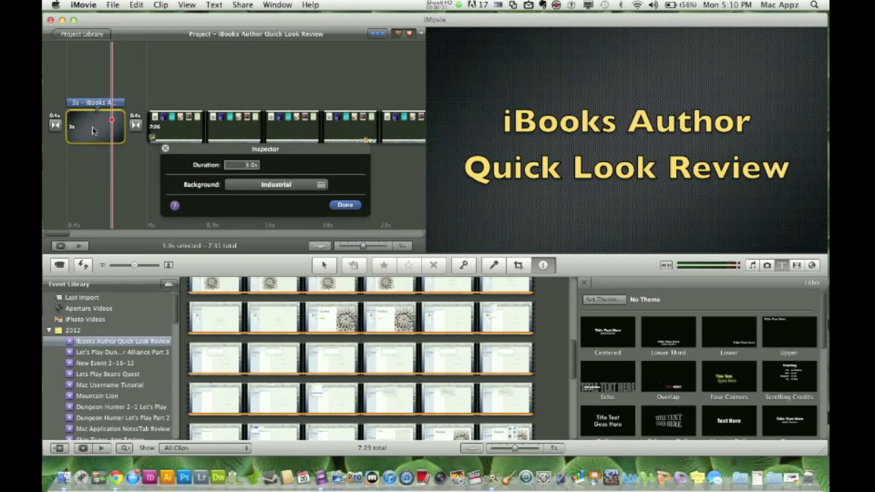
pyautogui.click(252, 165)
pyautogui.write('10.5')
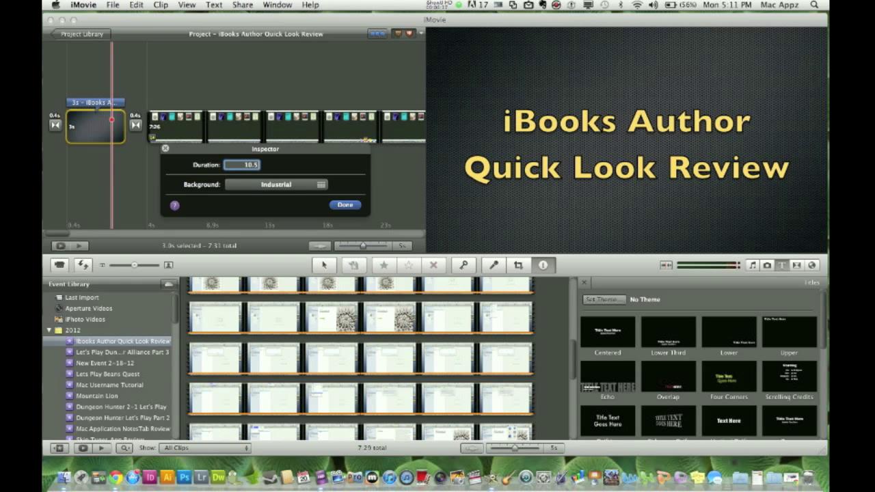
pyautogui.press('Tab')
pyautogui.click(345, 204)
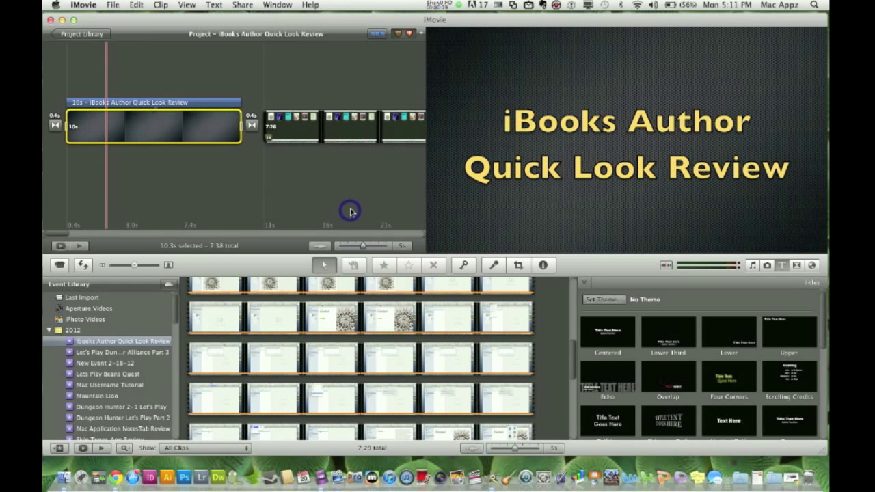
# Step: Add the Arcade Fire song "The Suburbs" from the music library to the project at the start of the opening title clip
pyautogui.click(753, 265)
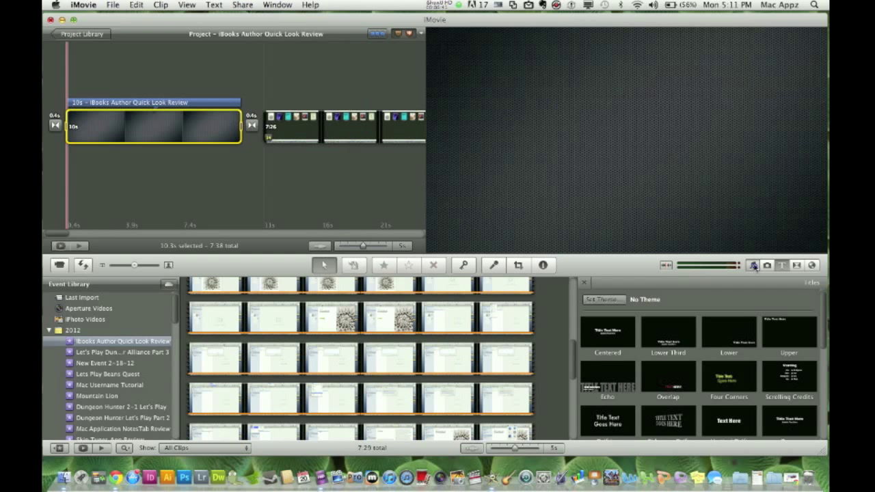
pyautogui.scroll(-15, 662, 352)
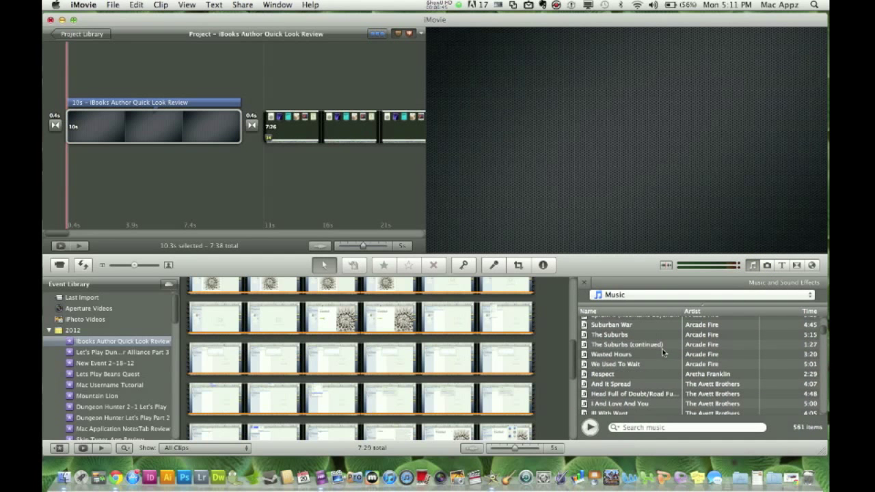
pyautogui.scroll(-5, 680, 349)
pyautogui.scroll(8, 680, 349)
pyautogui.scroll(-3, 680, 349)
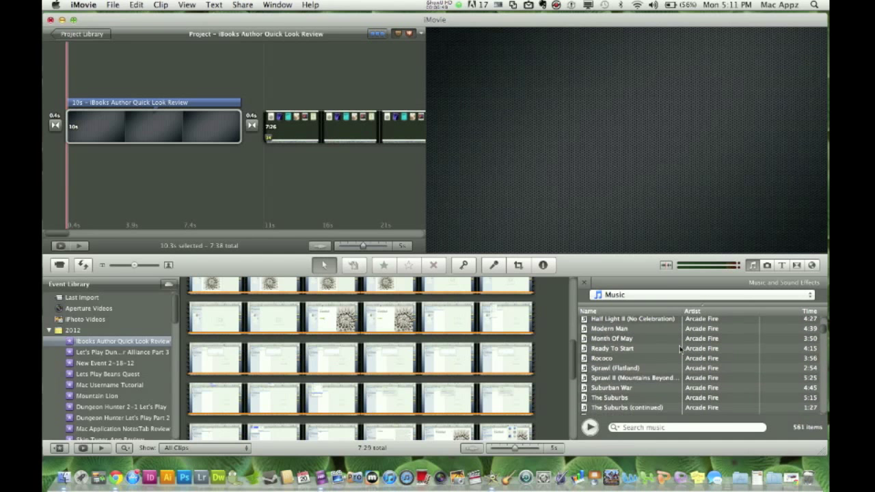
pyautogui.click(619, 373)
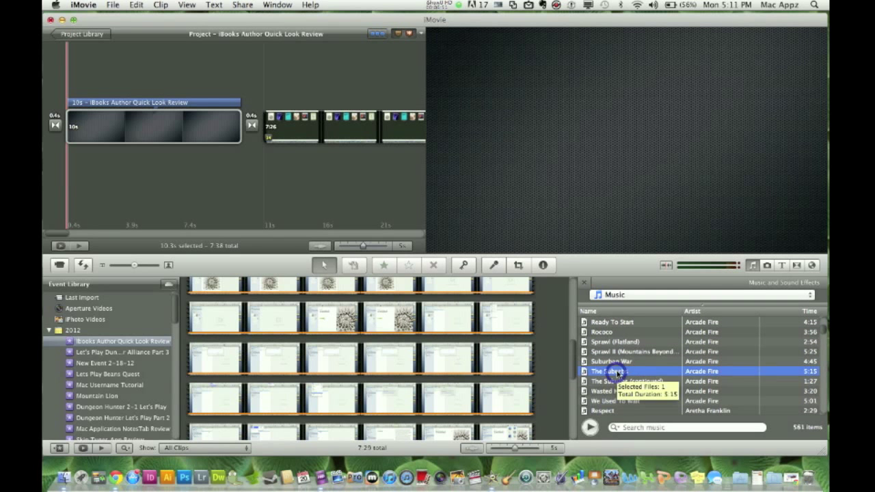
pyautogui.click(617, 372)
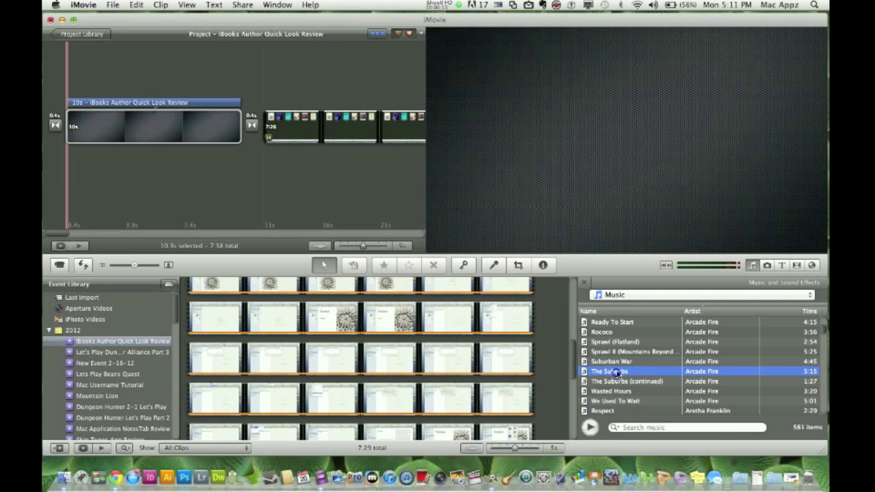
pyautogui.moveTo(617, 373); pyautogui.dragTo(68, 125)
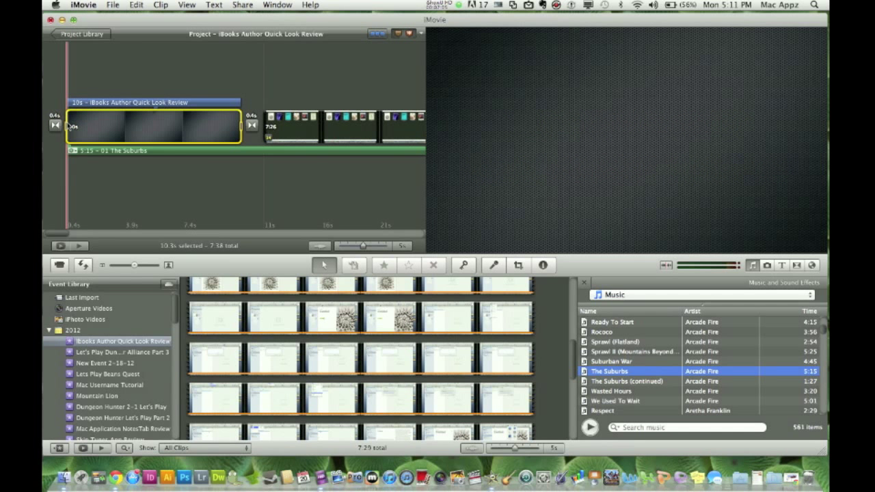
# Step: Play back the opening, and set the duration of "The Suburbs" audio track to 20 seconds
pyautogui.press('space')
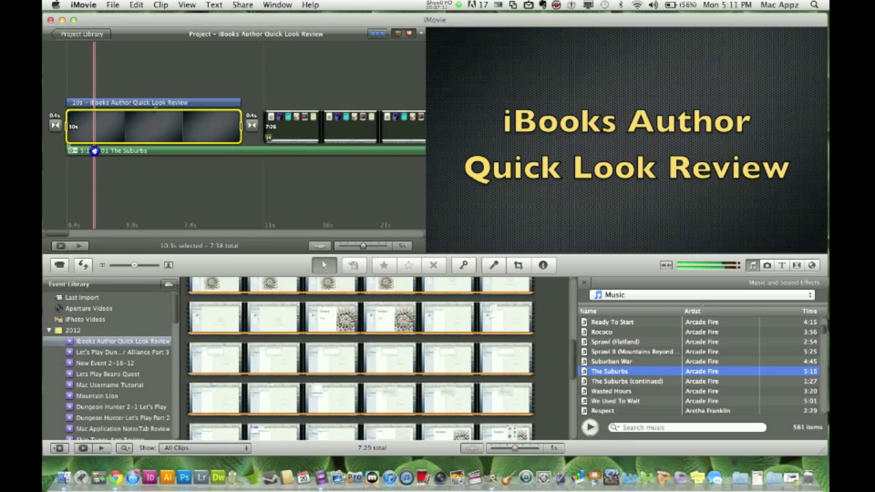
pyautogui.doubleClick(94, 150)
pyautogui.click(245, 181)
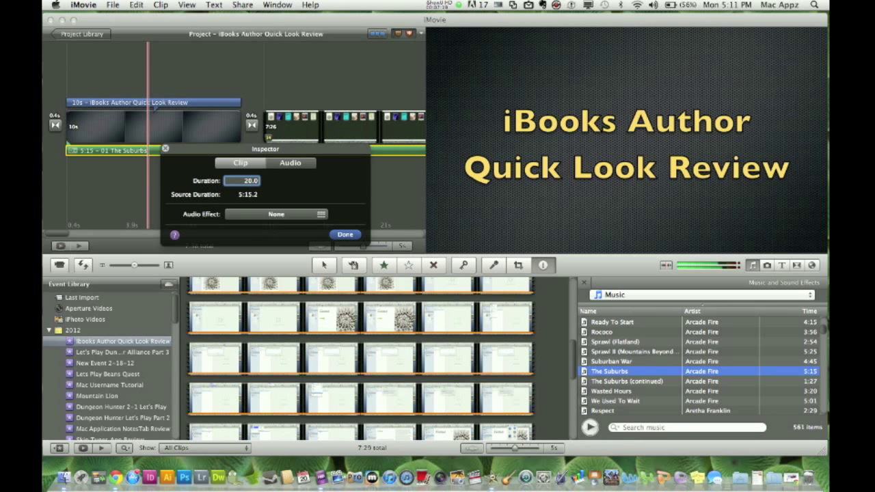
pyautogui.click(345, 235)
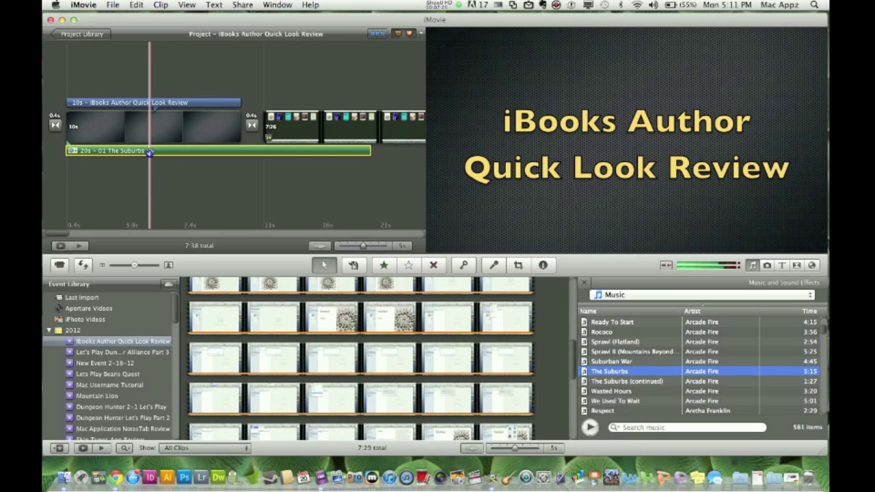
# Step: Enable manual fade-in and fade-out on "The Suburbs" audio track and lengthen both fades
pyautogui.doubleClick(148, 151)
pyautogui.click(284, 166)
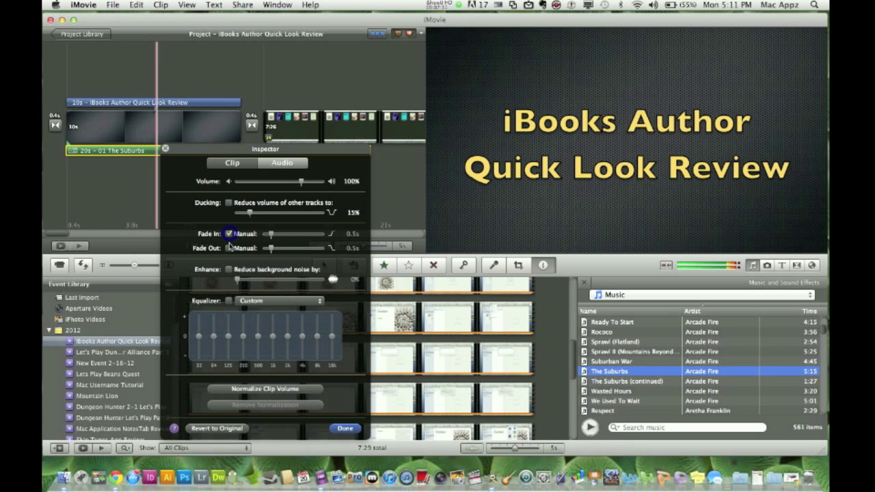
pyautogui.click(229, 248)
pyautogui.moveTo(270, 234); pyautogui.dragTo(284, 234)
pyautogui.moveTo(270, 249); pyautogui.dragTo(341, 262)
pyautogui.click(345, 427)
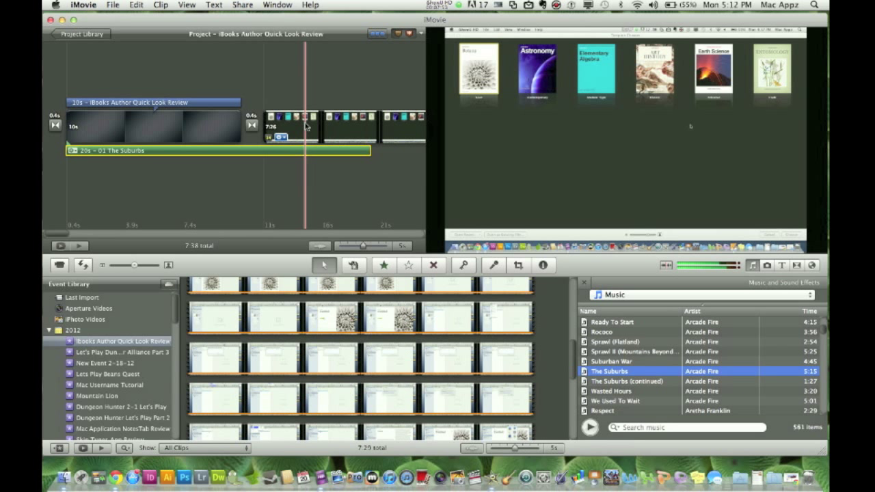
# Step: Turn on ducking for the main footage clip, reducing the volume of other tracks to 15%, and play back the result
pyautogui.doubleClick(305, 125)
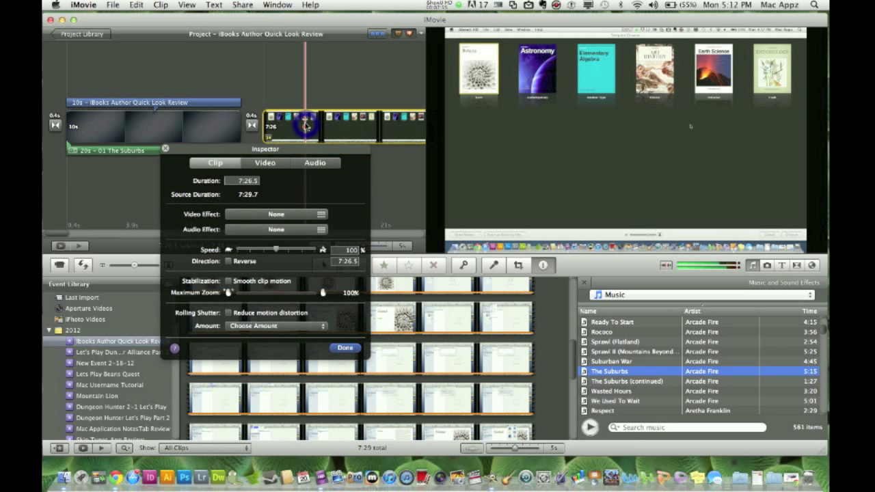
pyautogui.click(323, 166)
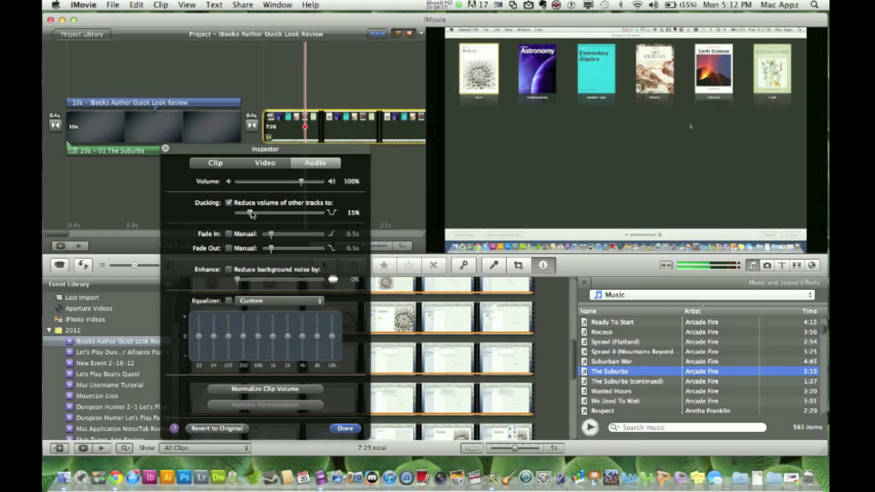
pyautogui.click(347, 428)
pyautogui.press('space')
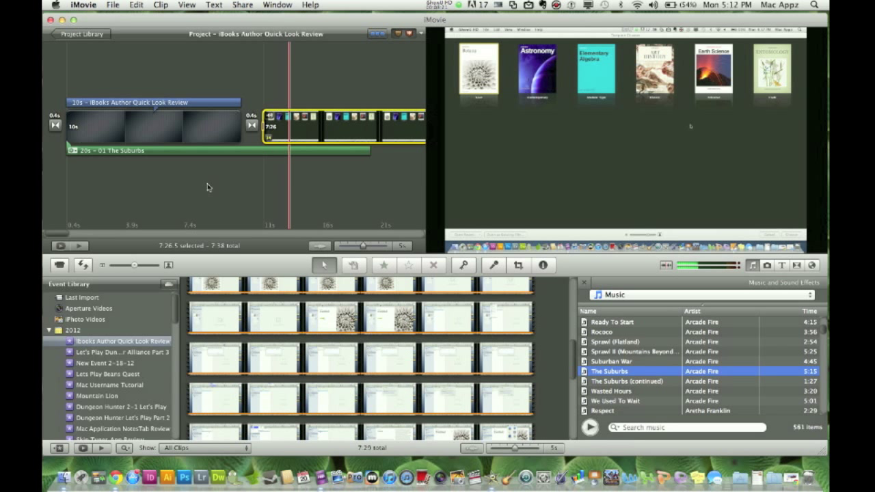
# Step: Add a Four Corners title after the last clip at the project's end, using the Industrial background
pyautogui.hscroll(15, 208, 188)
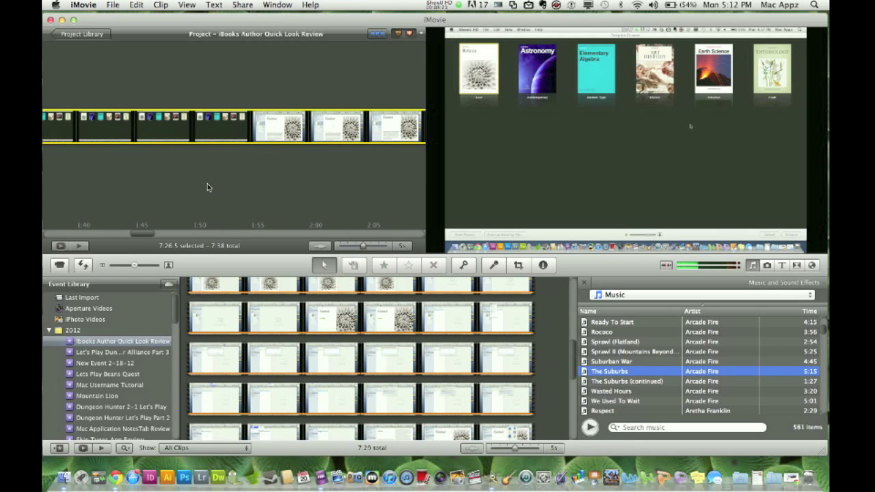
pyautogui.click(374, 205)
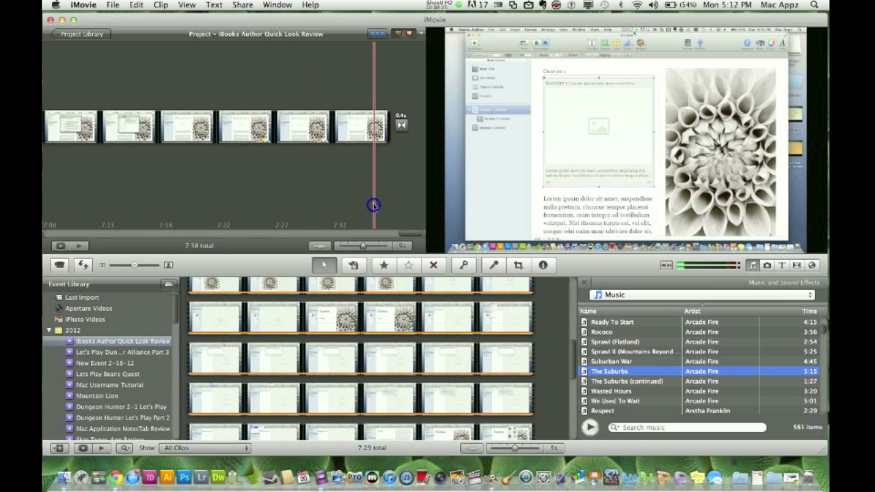
pyautogui.click(782, 267)
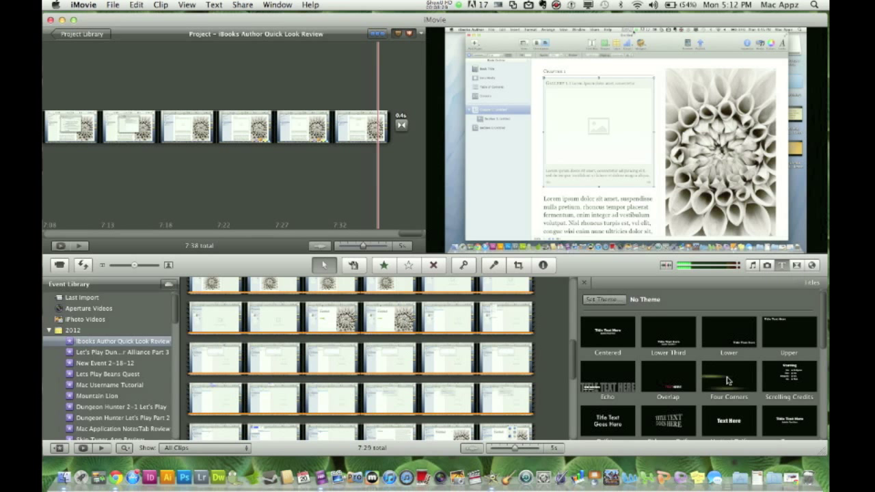
pyautogui.moveTo(730, 384); pyautogui.dragTo(416, 134)
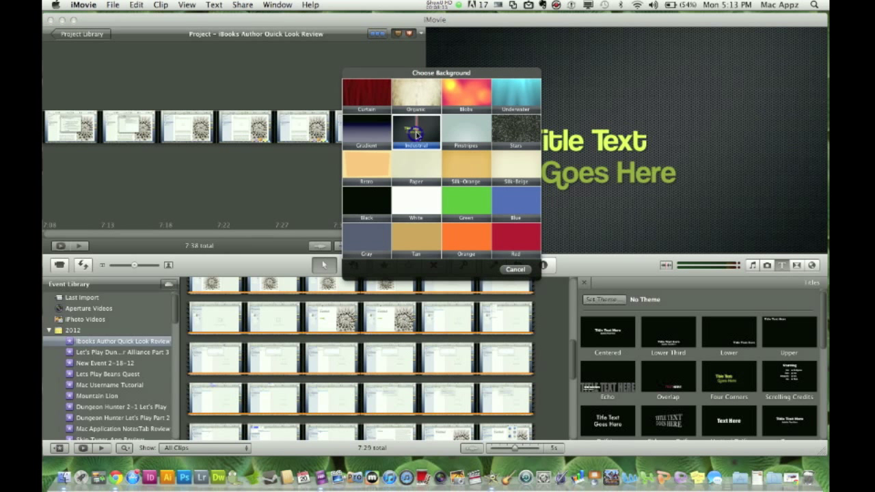
pyautogui.click(469, 142)
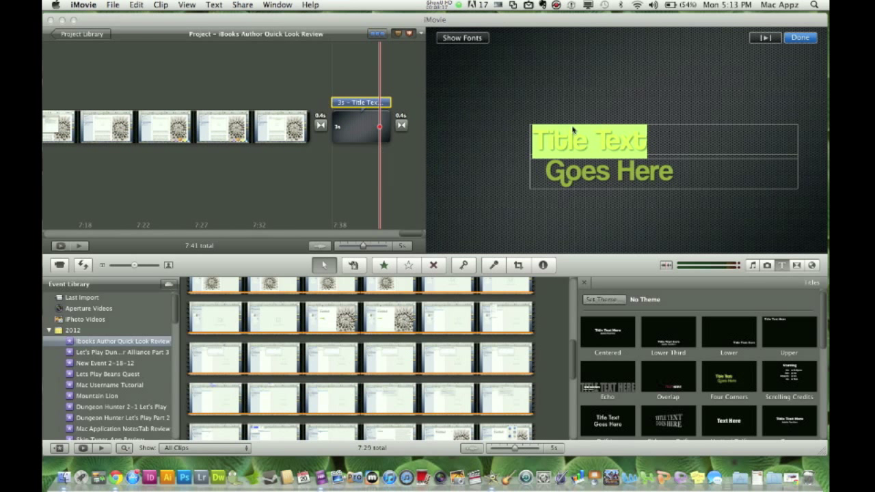
# Step: Change the closing title's two text lines to "Thanks For" and "Watching!", and set its clip duration to 4 seconds
pyautogui.write('Thanks For')
pyautogui.press('Tab')
pyautogui.write('Watchi')
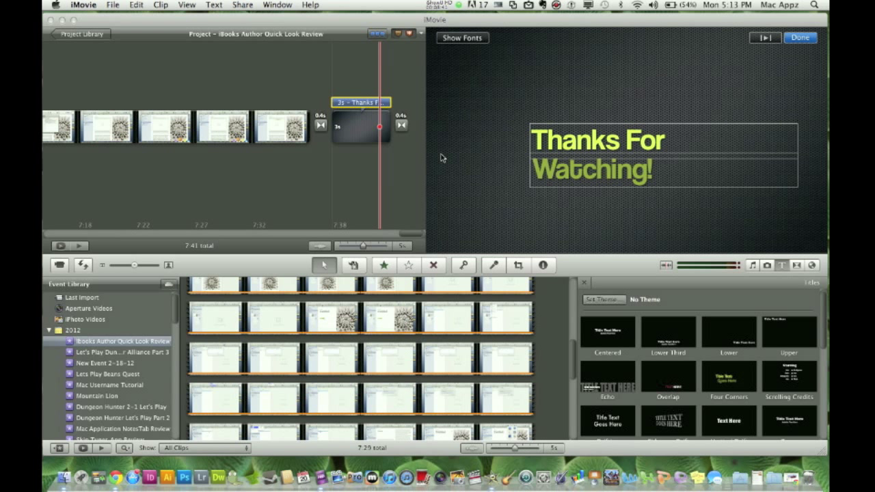
pyautogui.doubleClick(354, 125)
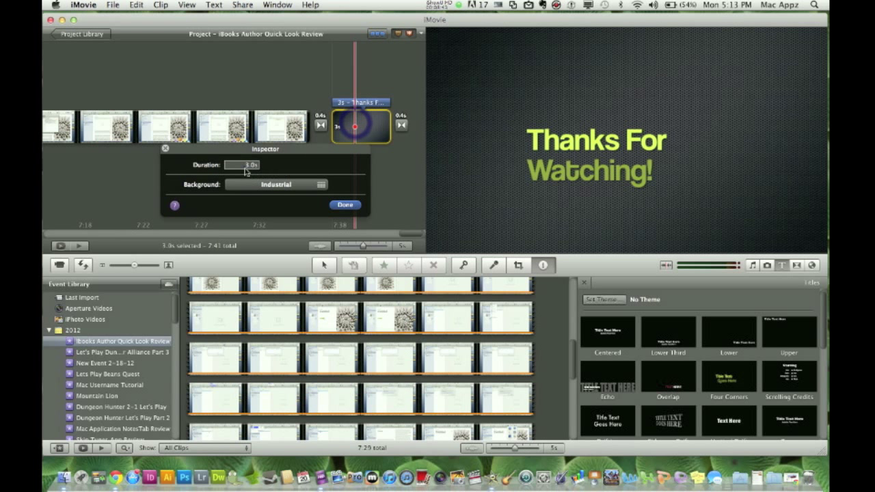
pyautogui.write('4.0')
pyautogui.click(340, 205)
# Step: Add another Four Corners title on the Industrial background at the project's end, reading "Don't Forget" and "to Subscribe!"
pyautogui.moveTo(375, 134); pyautogui.dragTo(417, 136)
pyautogui.click(416, 134)
pyautogui.write("Don't Forget")
pyautogui.press('Tab')
pyautogui.write('to Subscribe!')
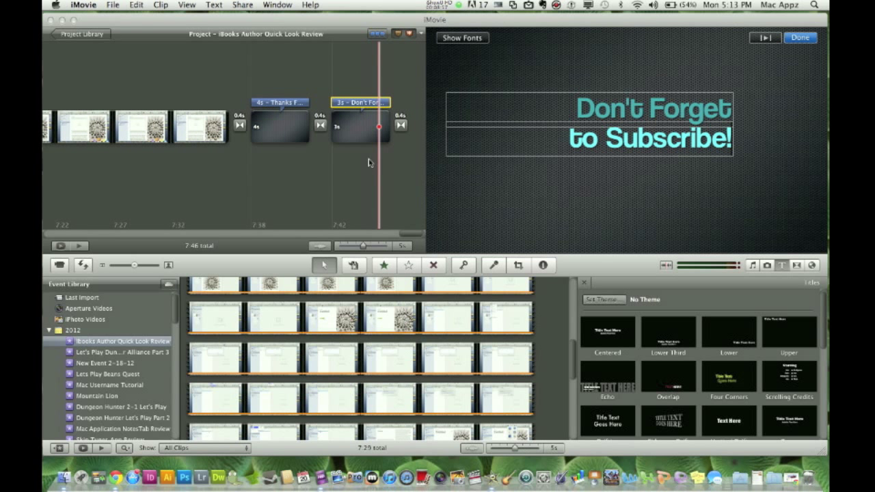
# Step: Set the duration of the "Don't Forget to Subscribe!" title clip to 4 seconds
pyautogui.doubleClick(372, 126)
pyautogui.click(247, 165)
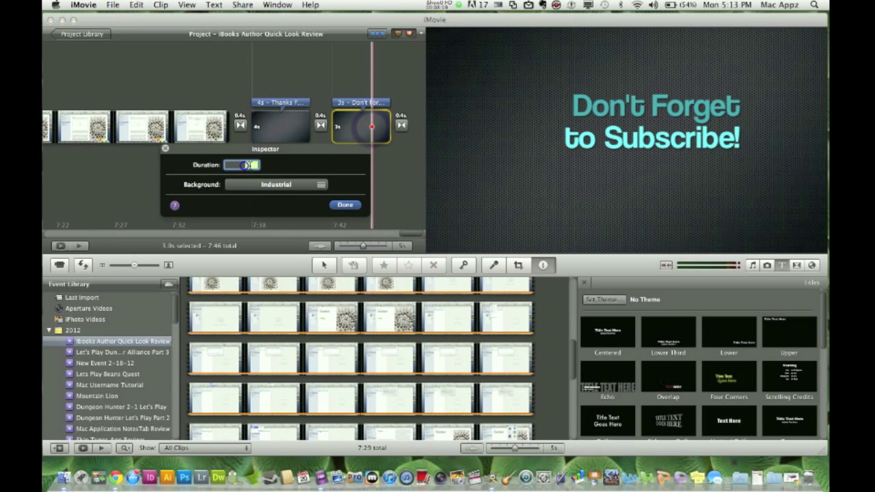
pyautogui.write('4.0')
pyautogui.click(344, 204)
# Step: Add a third Four Corners title after the "Don't Forget to Subscribe!" clip, using the Industrial background
pyautogui.moveTo(495, 216); pyautogui.dragTo(420, 137)
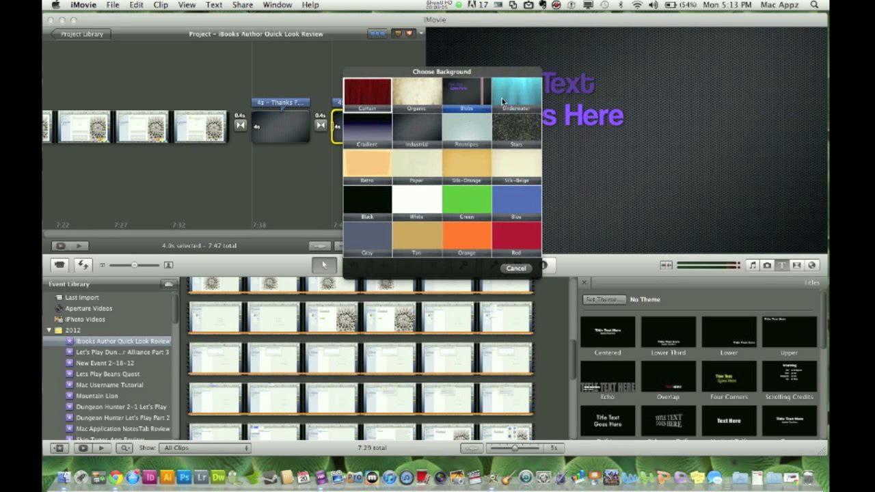
pyautogui.click(413, 127)
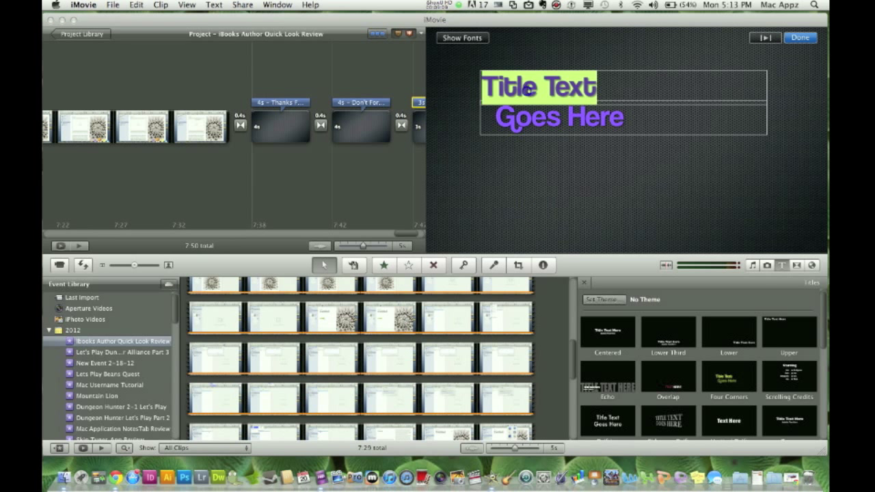
# Step: Change the third closing title's text lines to "and Comment" and "and Like", and set its clip duration to 4 seconds
pyautogui.write('and Comment')
pyautogui.press('Tab')
pyautogui.write('and')
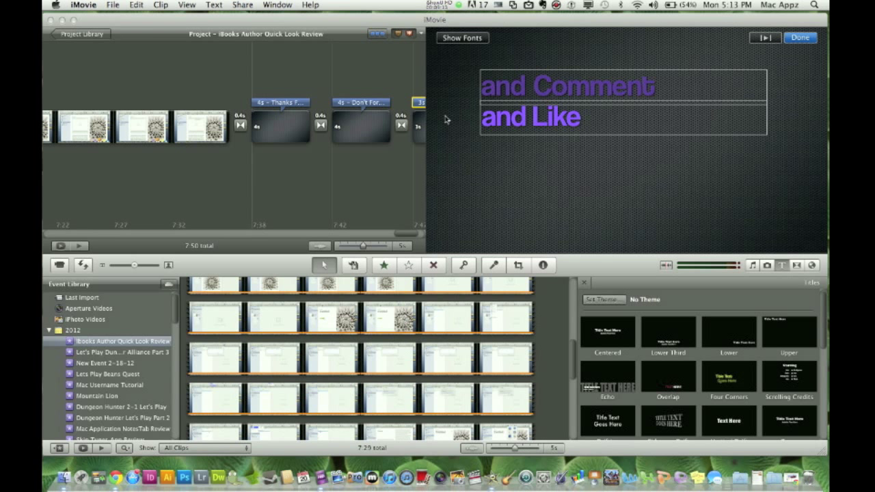
pyautogui.hscroll(2, 364, 144)
pyautogui.doubleClick(366, 133)
pyautogui.click(244, 164)
pyautogui.write('4.0s')
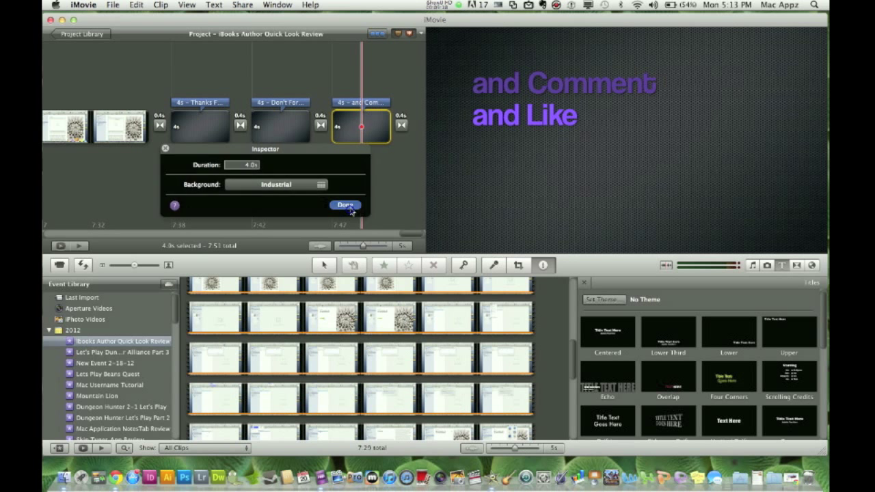
pyautogui.click(346, 205)
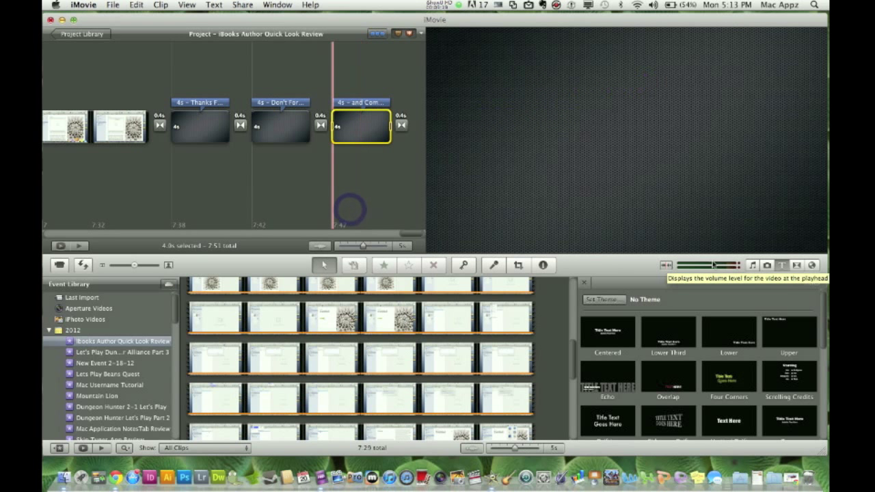
# Step: Add the song "The Suburbs" by Arcade Fire beneath the project's closing section, running to the end of the last title clip
pyautogui.click(752, 264)
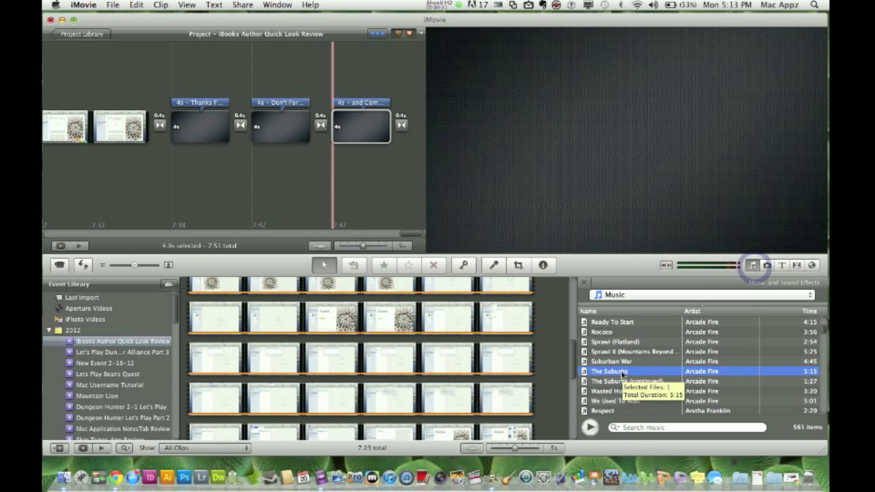
pyautogui.moveTo(622, 372); pyautogui.dragTo(59, 117)
pyautogui.moveTo(158, 171); pyautogui.dragTo(159, 171)
pyautogui.click(128, 154)
pyautogui.moveTo(373, 152); pyautogui.dragTo(383, 151)
# Step: Give the closing music clip a manual fade-out of 5.0 seconds and a manual fade-in of about 2.4 seconds
pyautogui.doubleClick(369, 152)
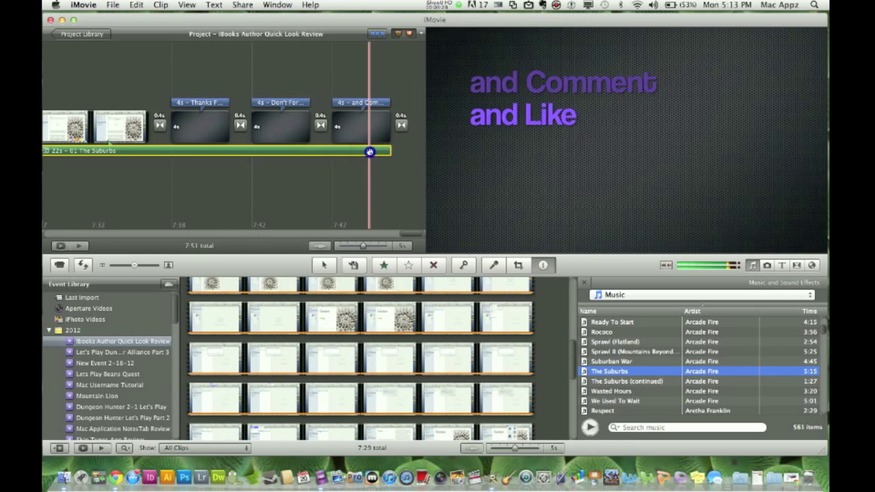
pyautogui.click(304, 166)
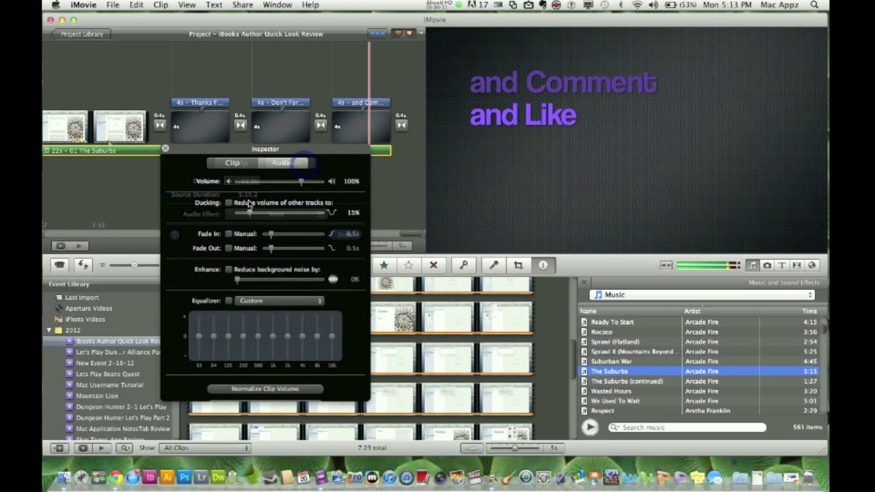
pyautogui.moveTo(272, 249); pyautogui.dragTo(323, 248)
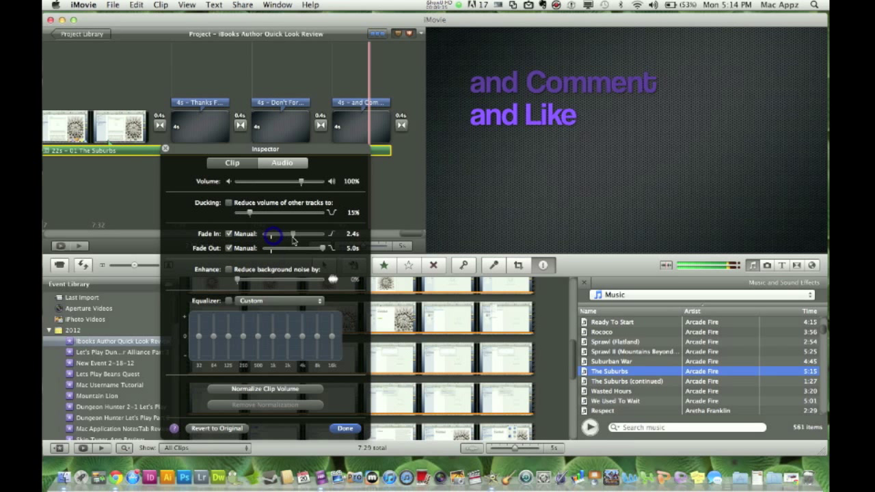
pyautogui.click(345, 428)
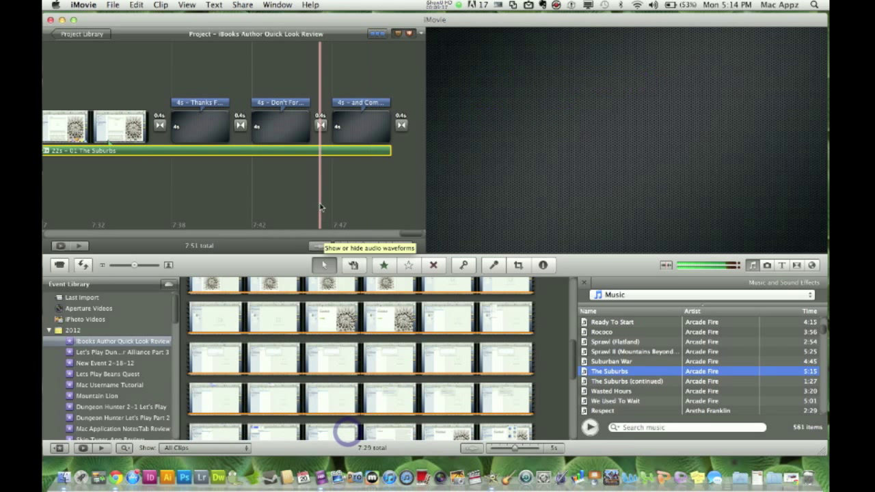
# Step: Add a Paper title over the main footage clip that follows the opening title
pyautogui.hscroll(-5, 321, 207)
pyautogui.hscroll(-15, 321, 207)
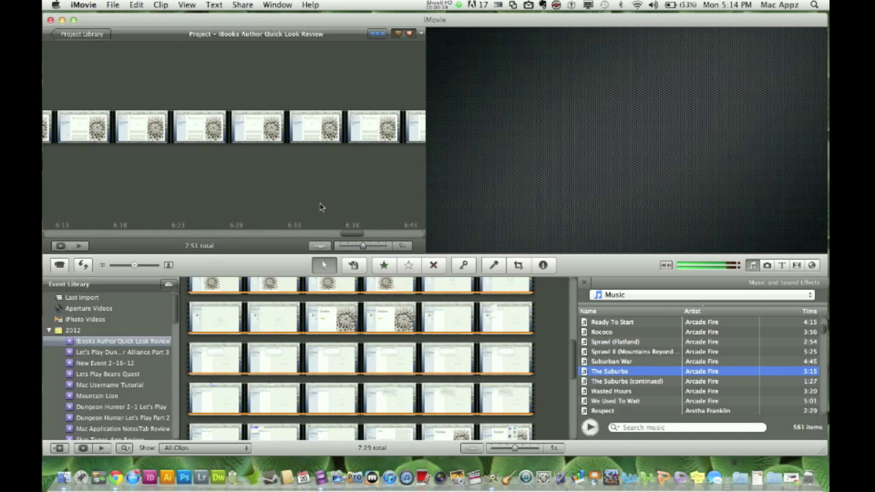
pyautogui.hscroll(-20, 321, 207)
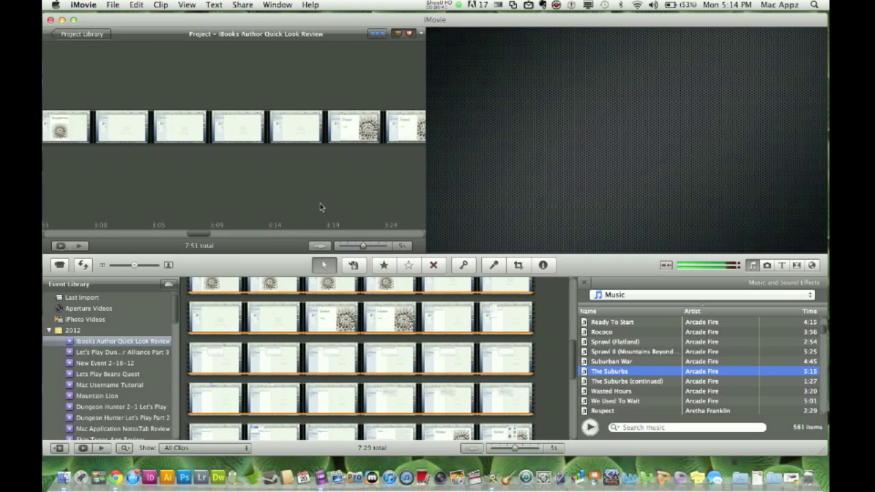
pyautogui.hscroll(-15, 321, 207)
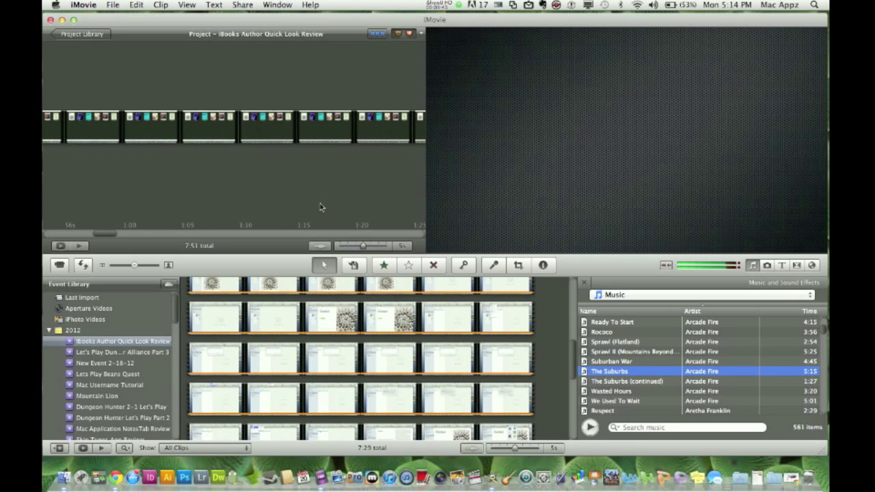
pyautogui.hscroll(-8, 321, 207)
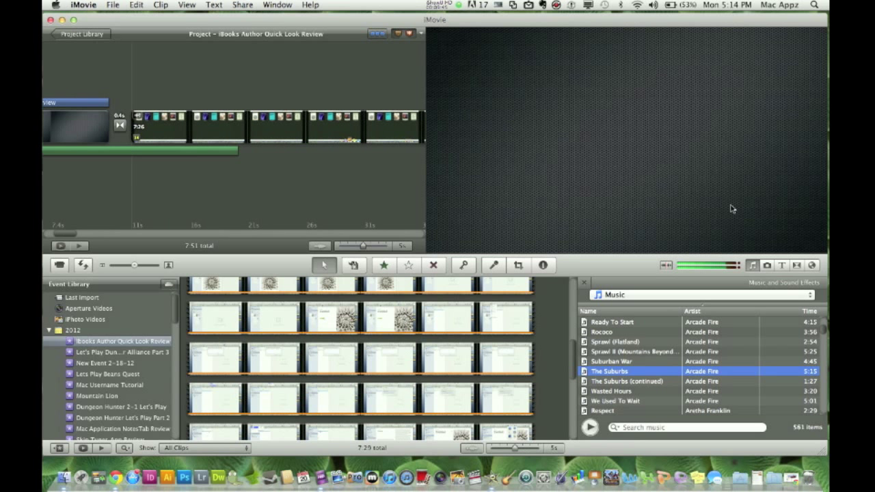
pyautogui.click(781, 265)
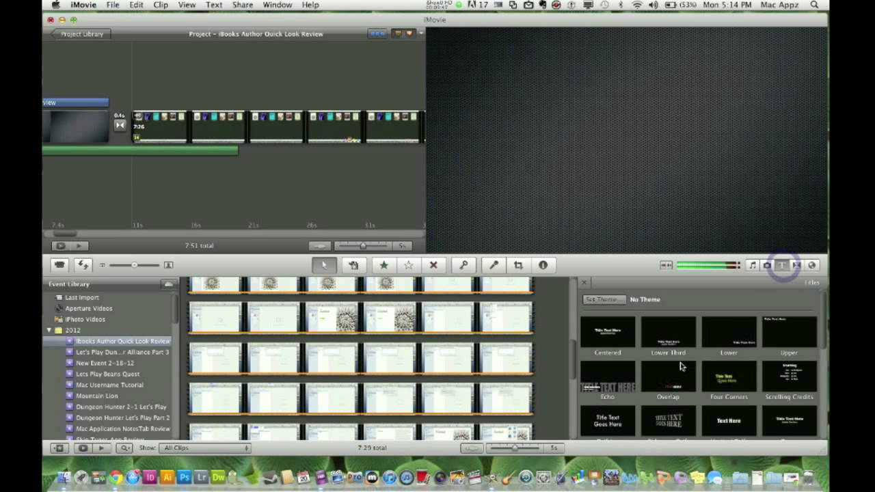
pyautogui.scroll(-5, 680, 366)
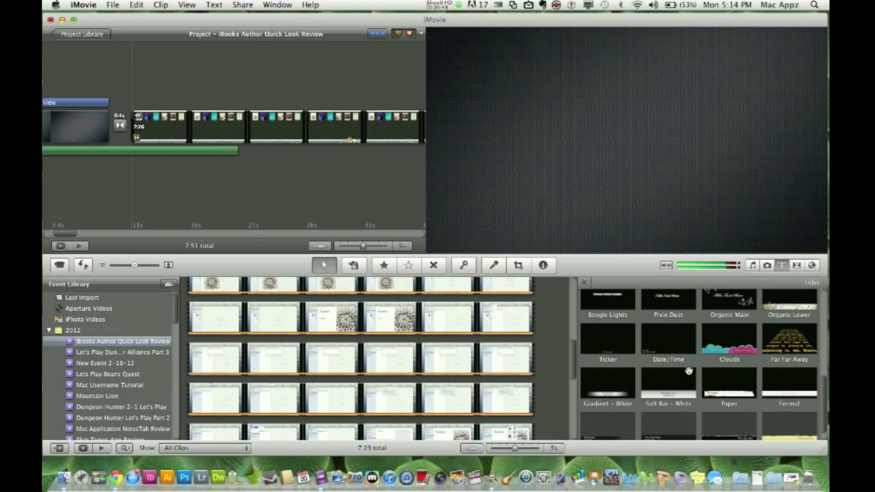
pyautogui.moveTo(728, 392); pyautogui.dragTo(289, 137)
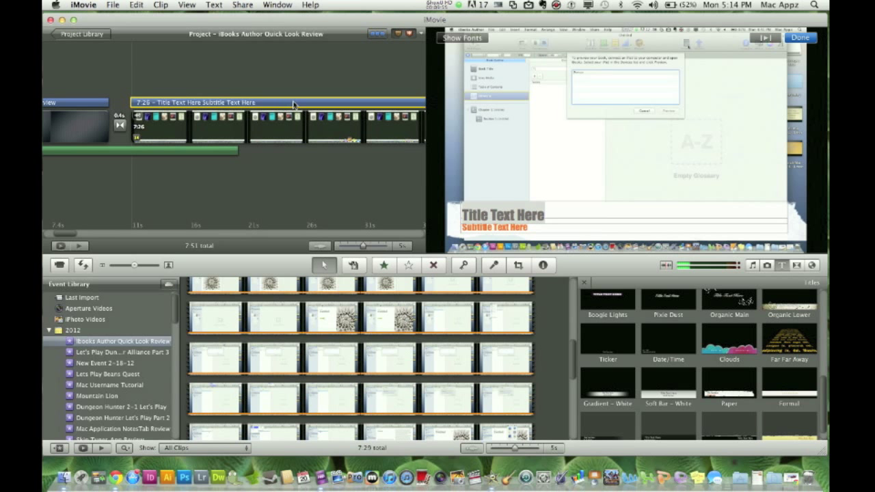
pyautogui.doubleClick(395, 359)
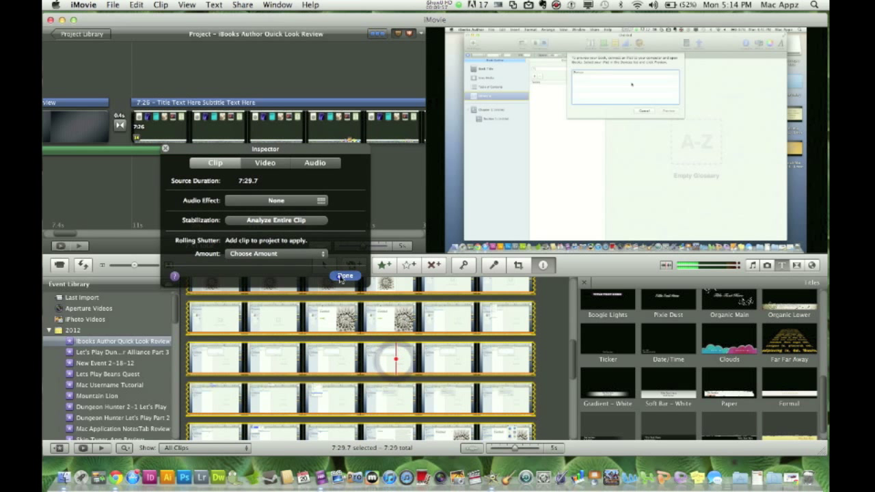
pyautogui.click(343, 276)
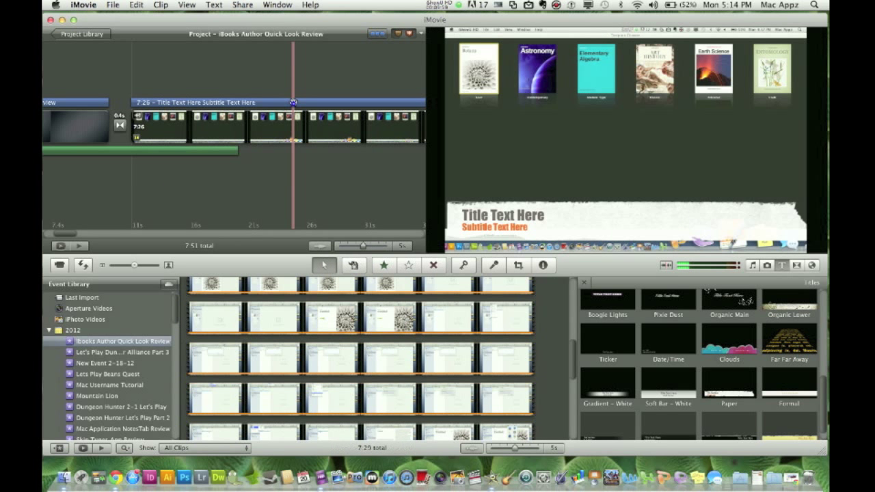
# Step: Set the Paper title's duration to 15 seconds and shift it to start at about 18 seconds in the project
pyautogui.doubleClick(293, 103)
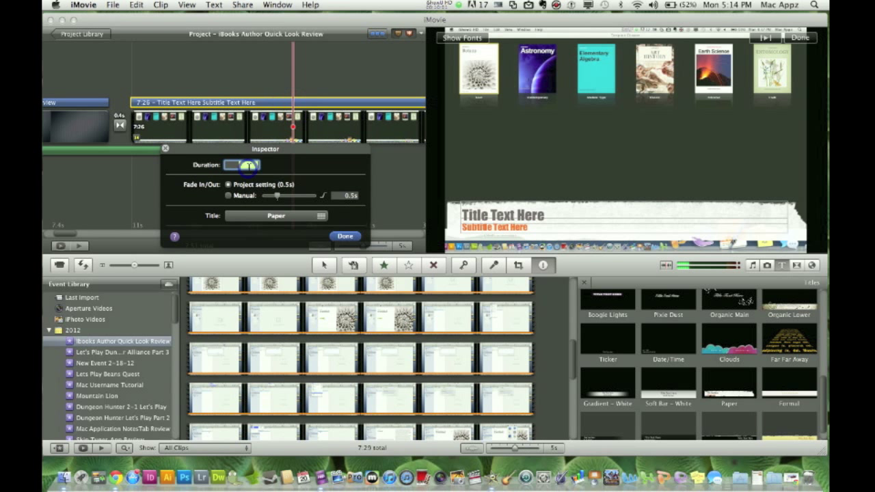
pyautogui.write('15.0')
pyautogui.click(345, 236)
pyautogui.moveTo(219, 102); pyautogui.dragTo(294, 103)
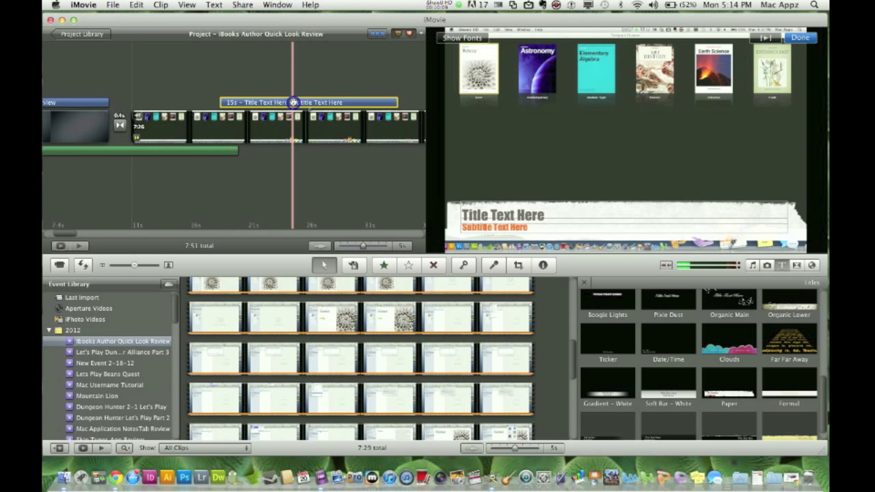
# Step: Change the Paper title's lines to "iBooks Author" and "Price - FREE", and move it to start at about 23 seconds
pyautogui.click(509, 212)
pyautogui.write('iBooks Author')
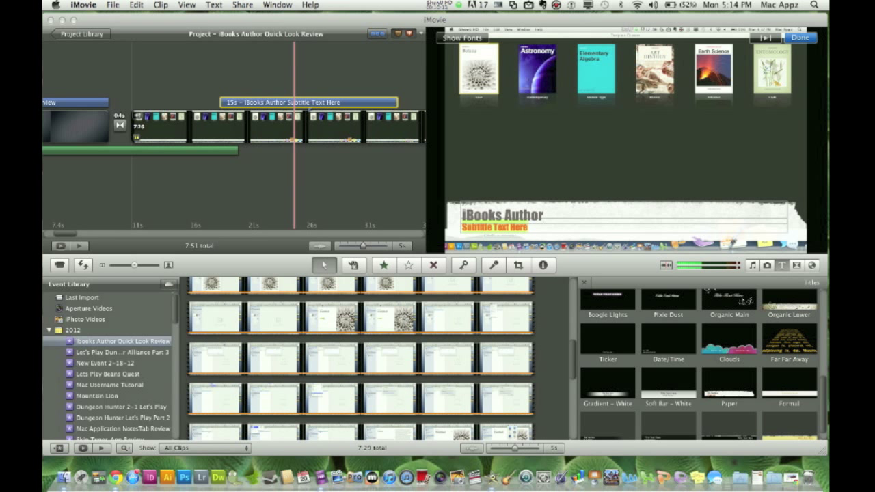
pyautogui.press('Tab')
pyautogui.write('Pric')
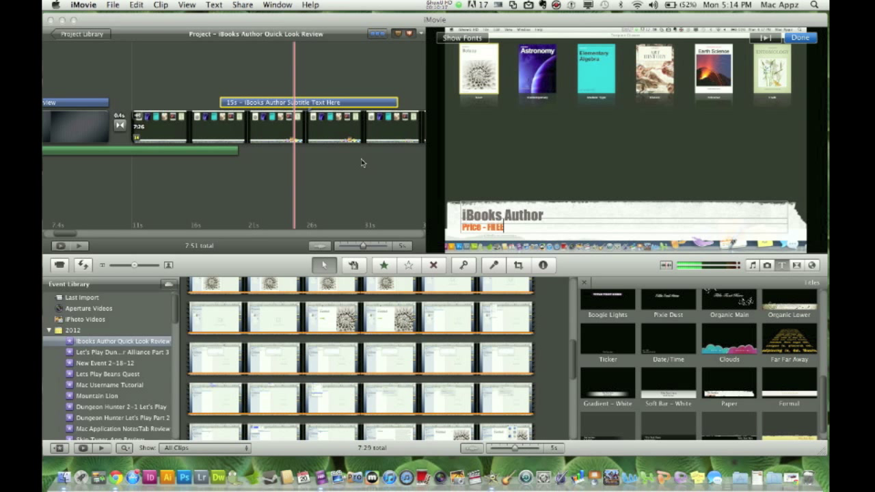
pyautogui.click(207, 70)
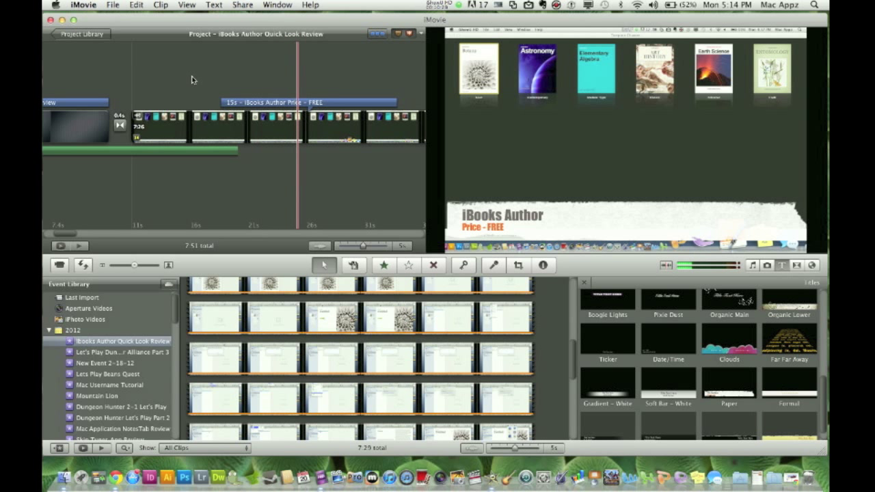
pyautogui.moveTo(233, 102); pyautogui.dragTo(295, 110)
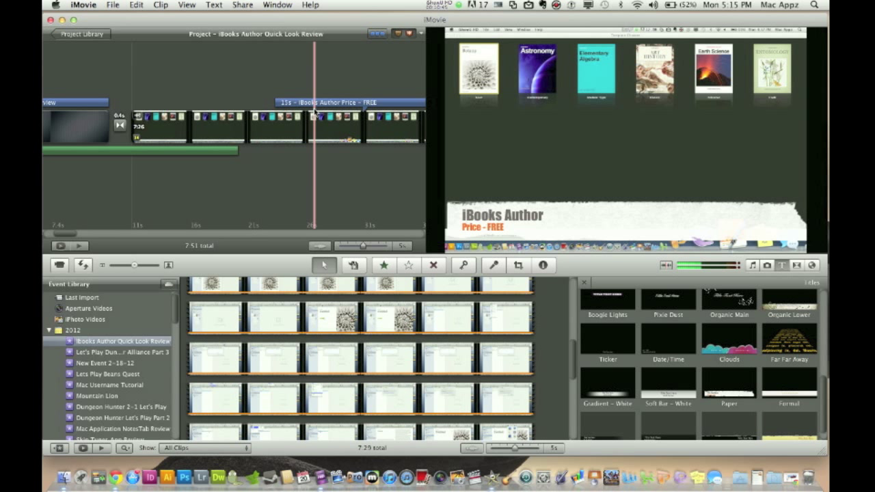
# Step: Review the available movie export sizes, including HD 720p and HD 1080p, and leave the export settings without exporting
pyautogui.click(243, 5)
pyautogui.click(258, 125)
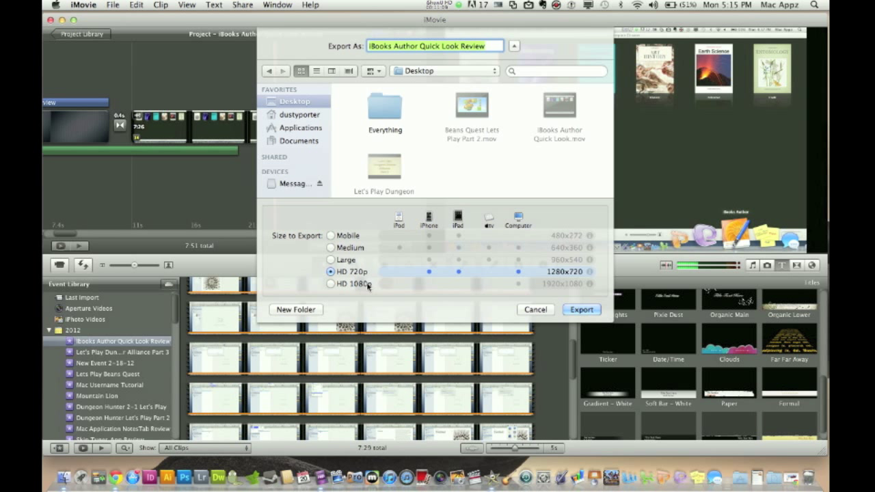
pyautogui.click(542, 310)
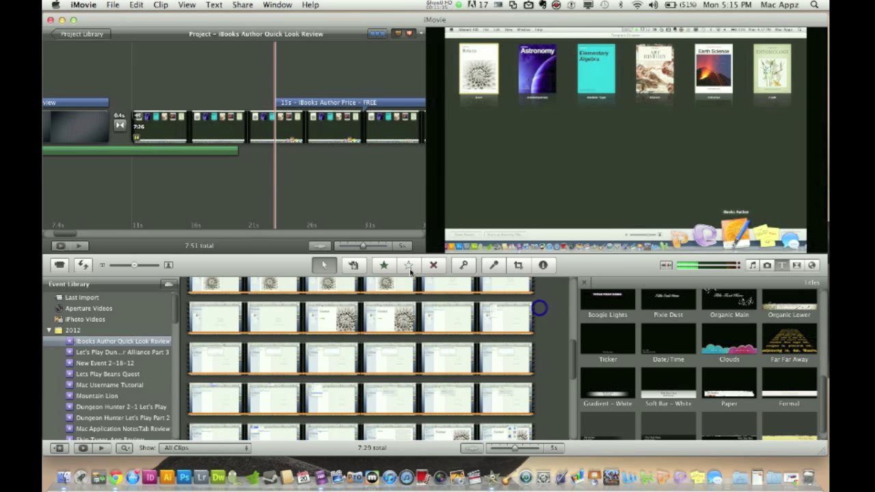